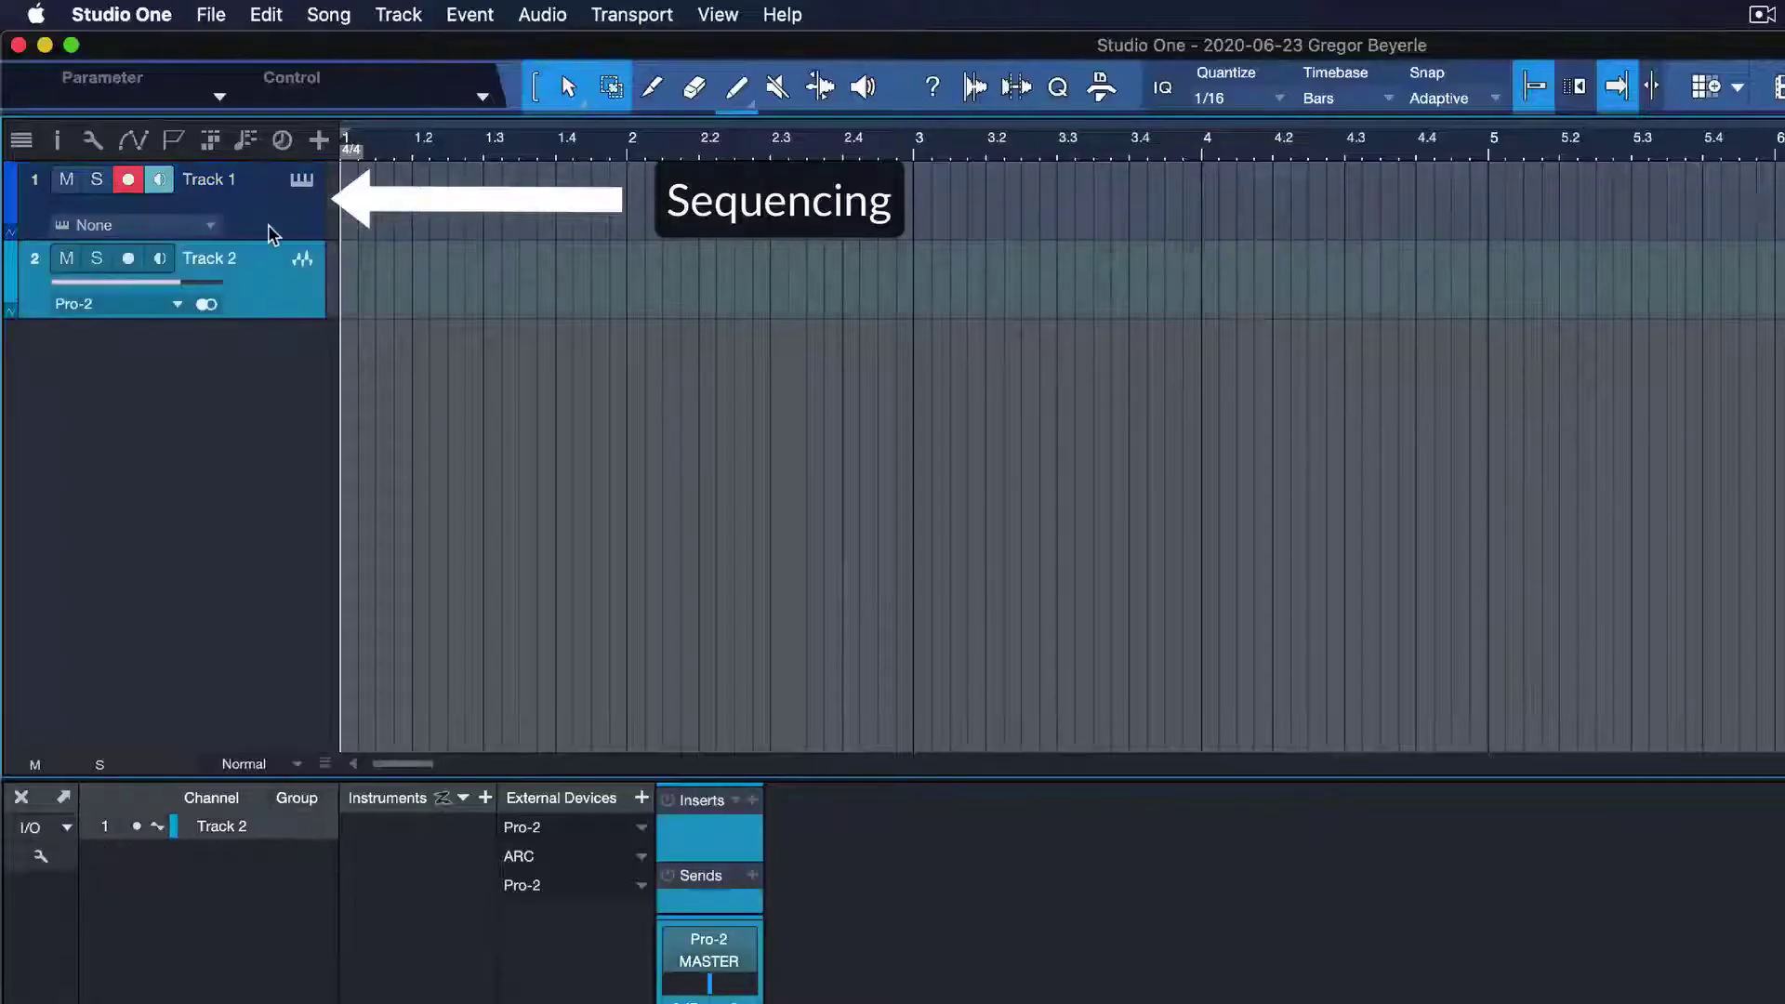
Step: With Track 2 selected, add a Mai Tai instrument track to the song from the Instruments browser
left_click(268, 276)
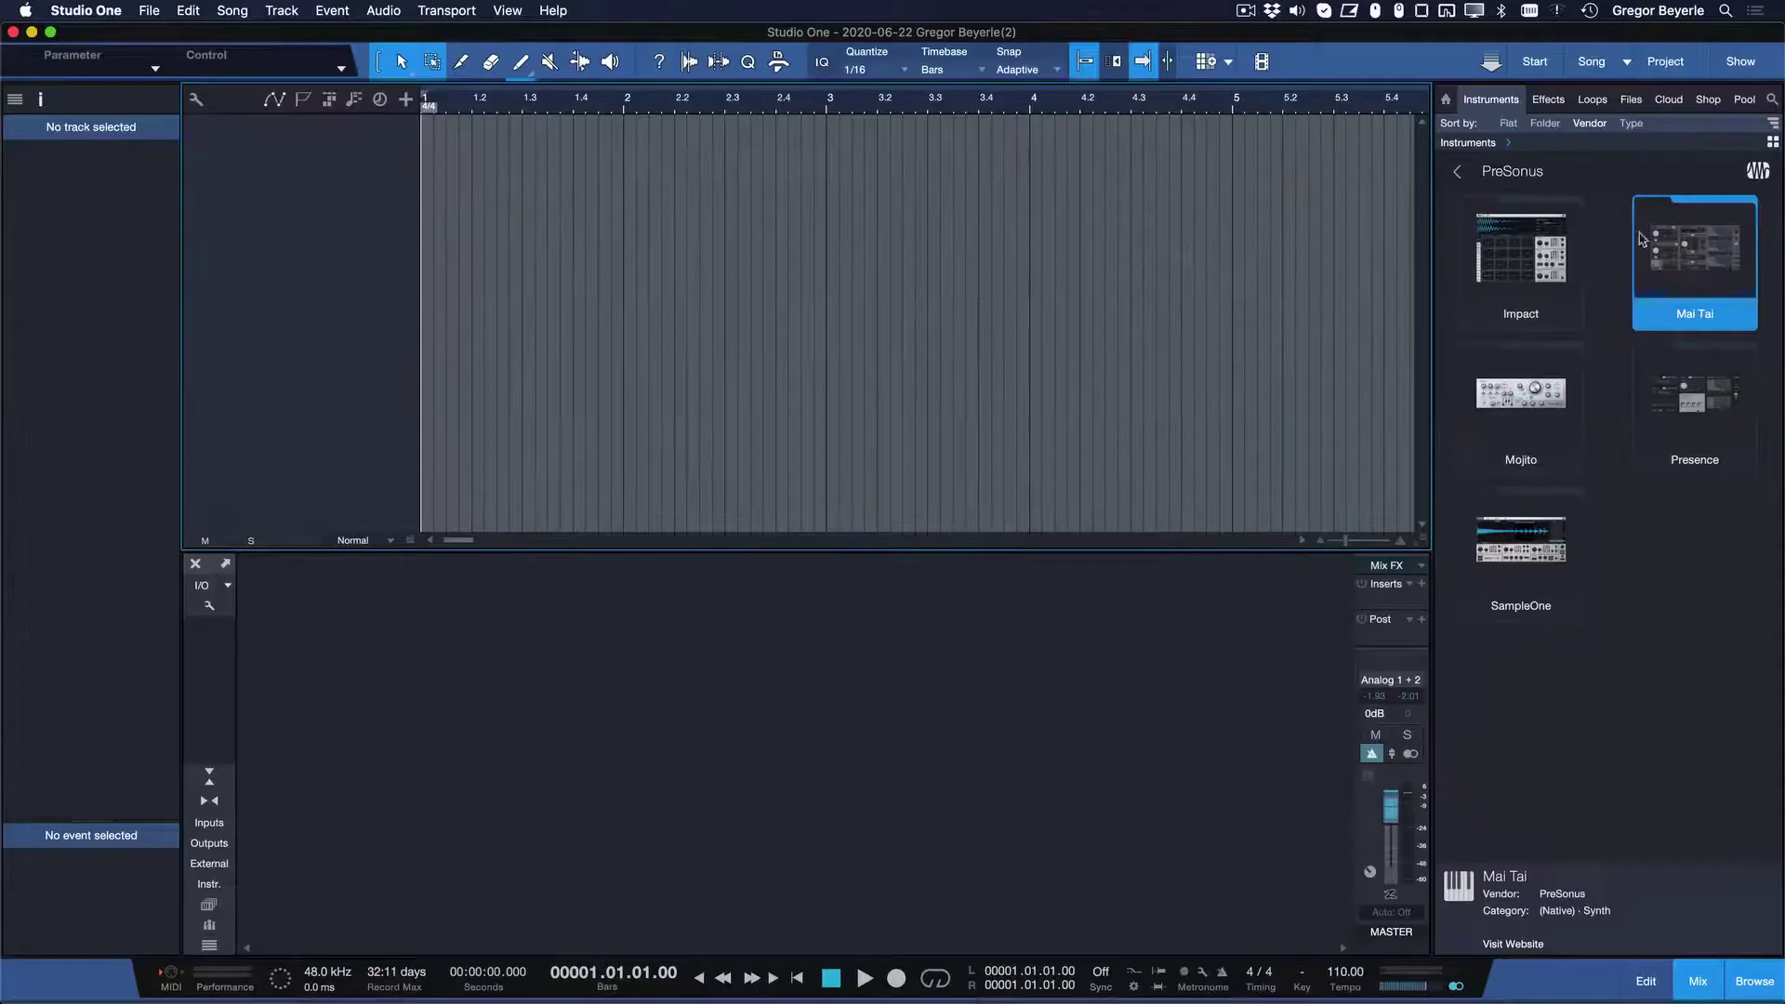
left_click_drag(1641, 240, 598, 210)
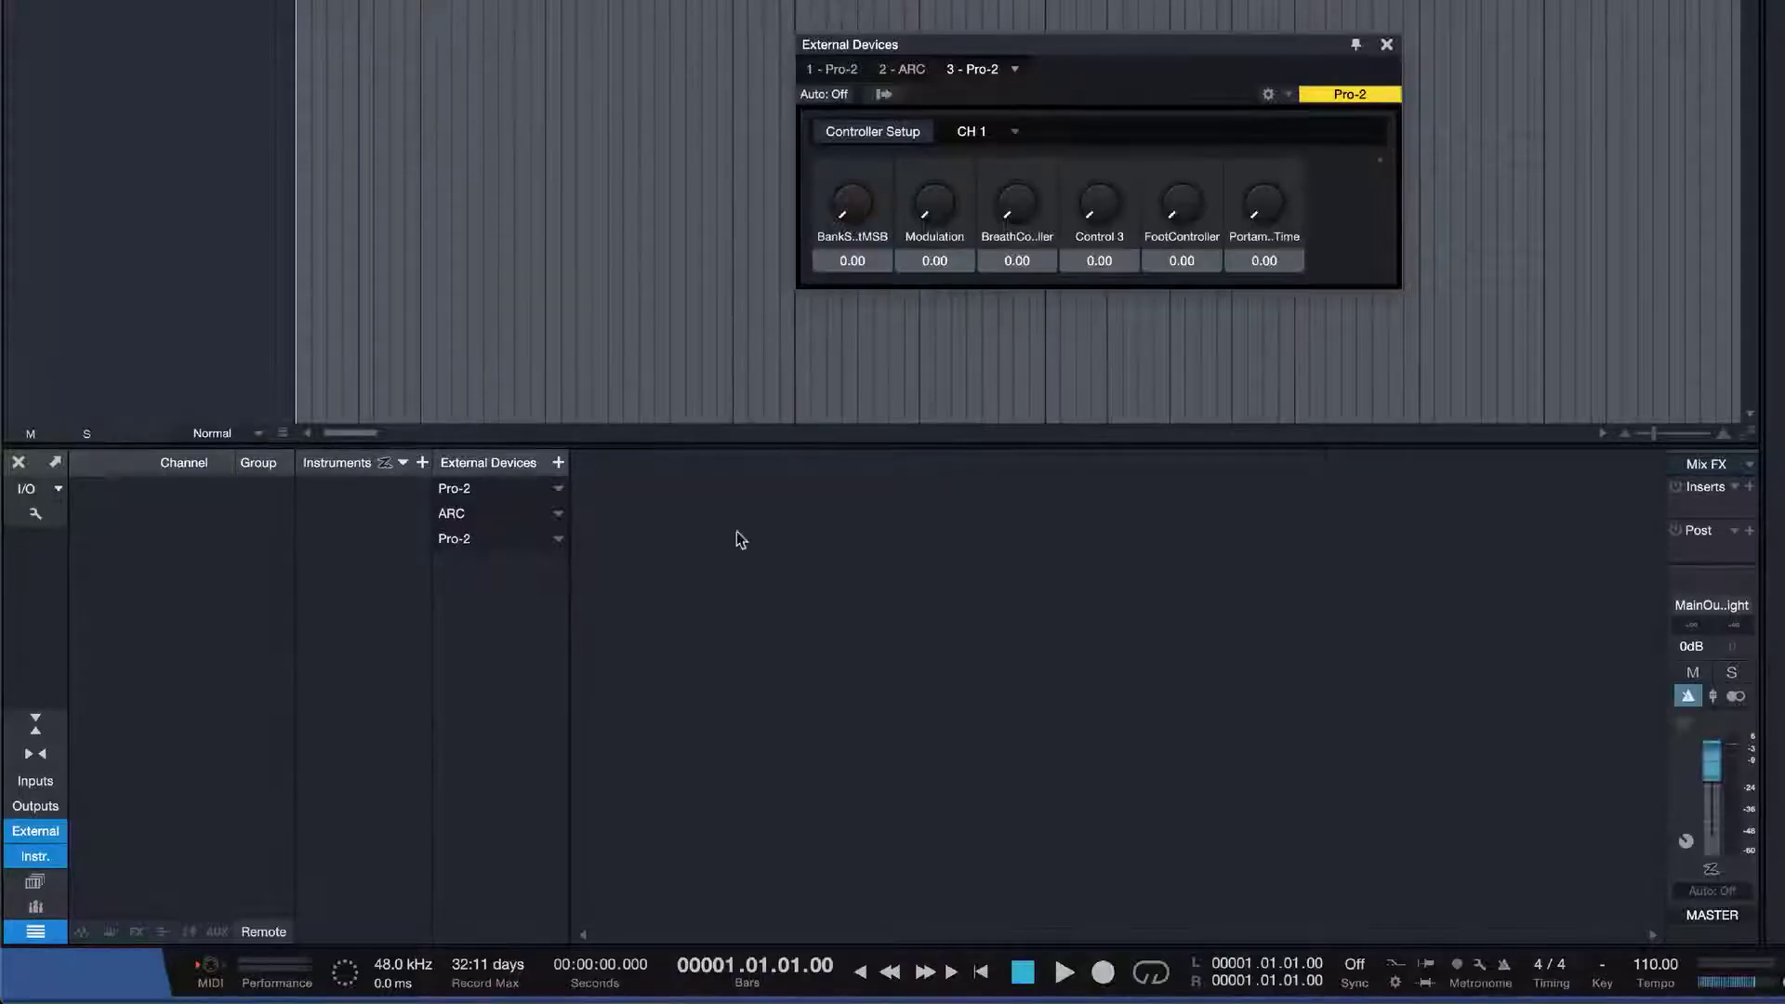
Step: Add an aux channel for the Pro-2, then drag Pro-2 from External Instruments into the arrangement
left_click(888, 94)
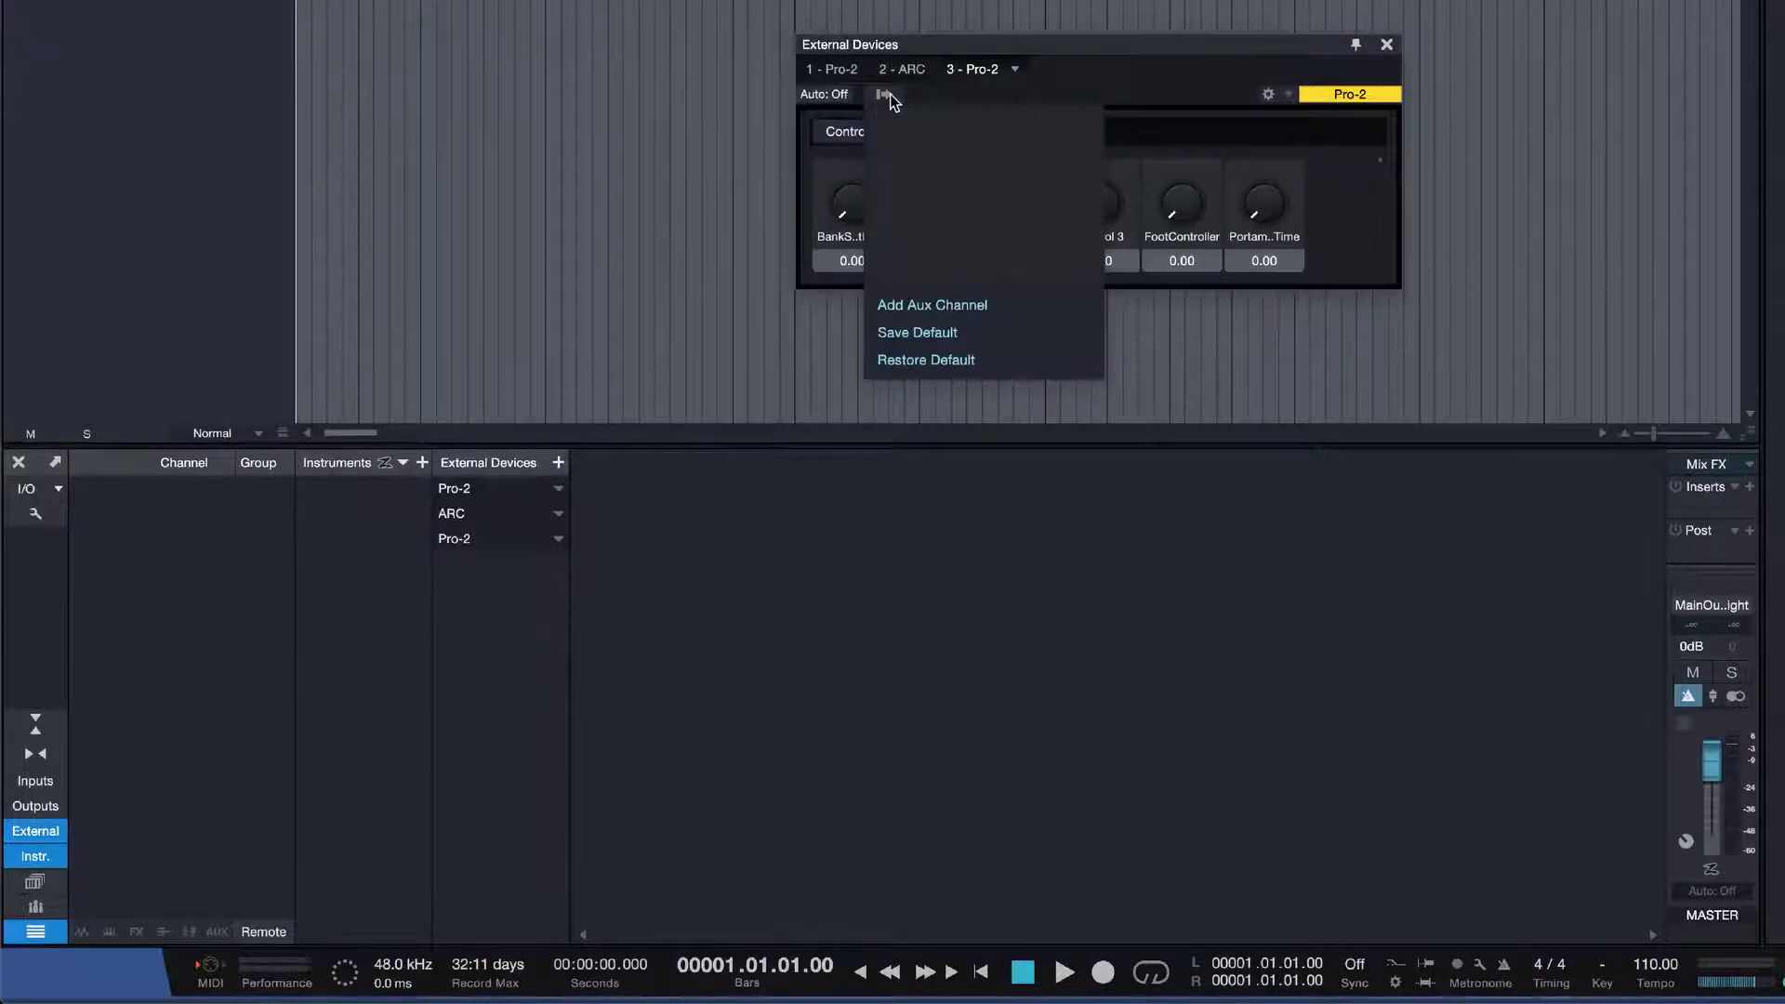
left_click(968, 304)
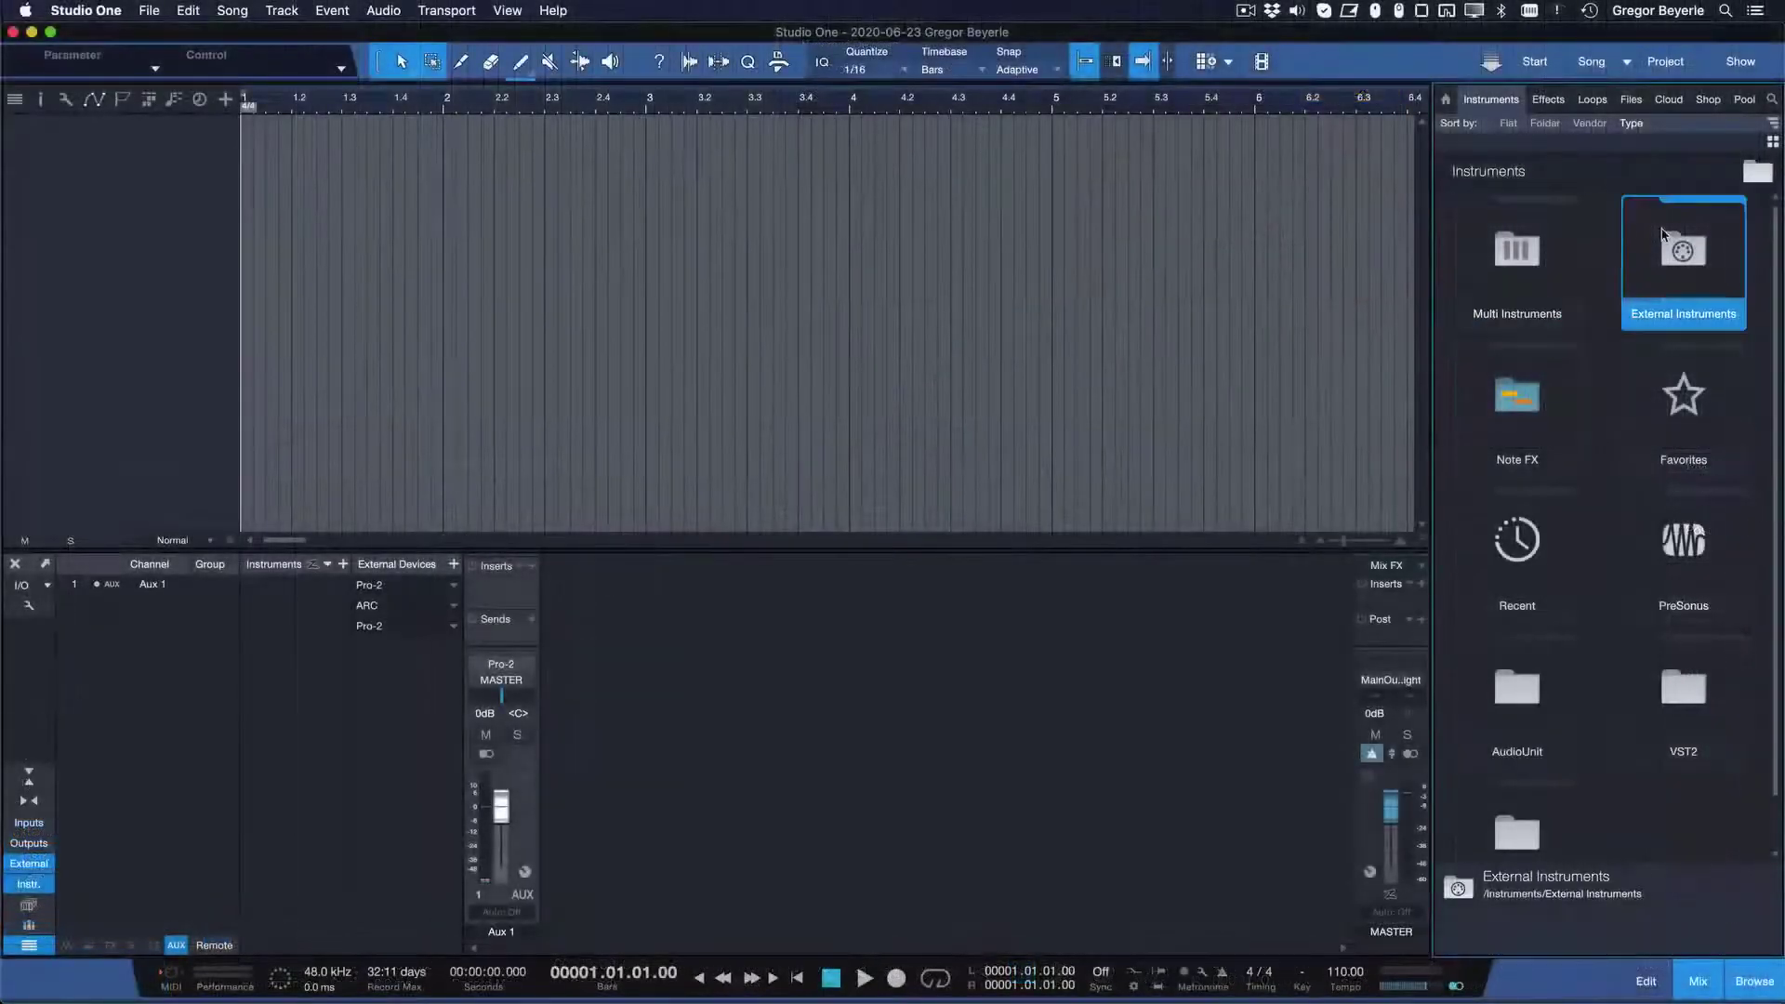
double_click(1683, 251)
left_click_drag(1522, 261, 558, 247)
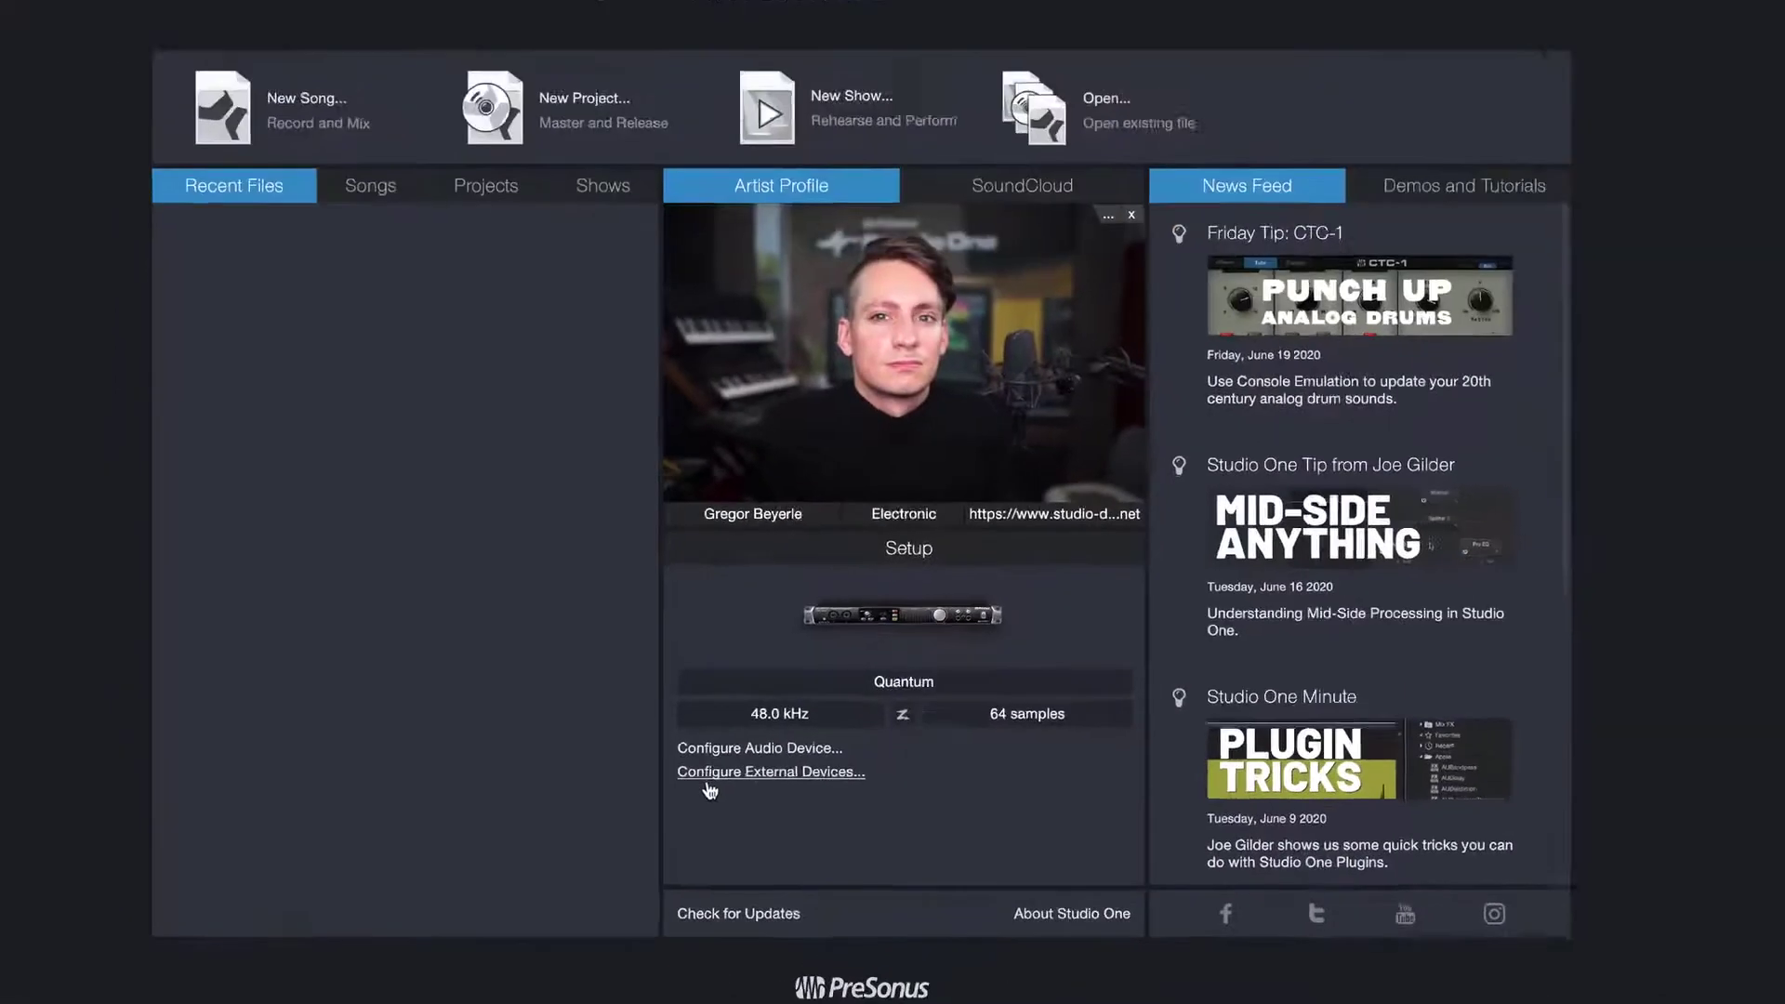
Step: Add a new external instrument with manufacturer DSI and name Pro-2, sending its MIDI to Quantum
left_click(720, 722)
left_click(679, 881)
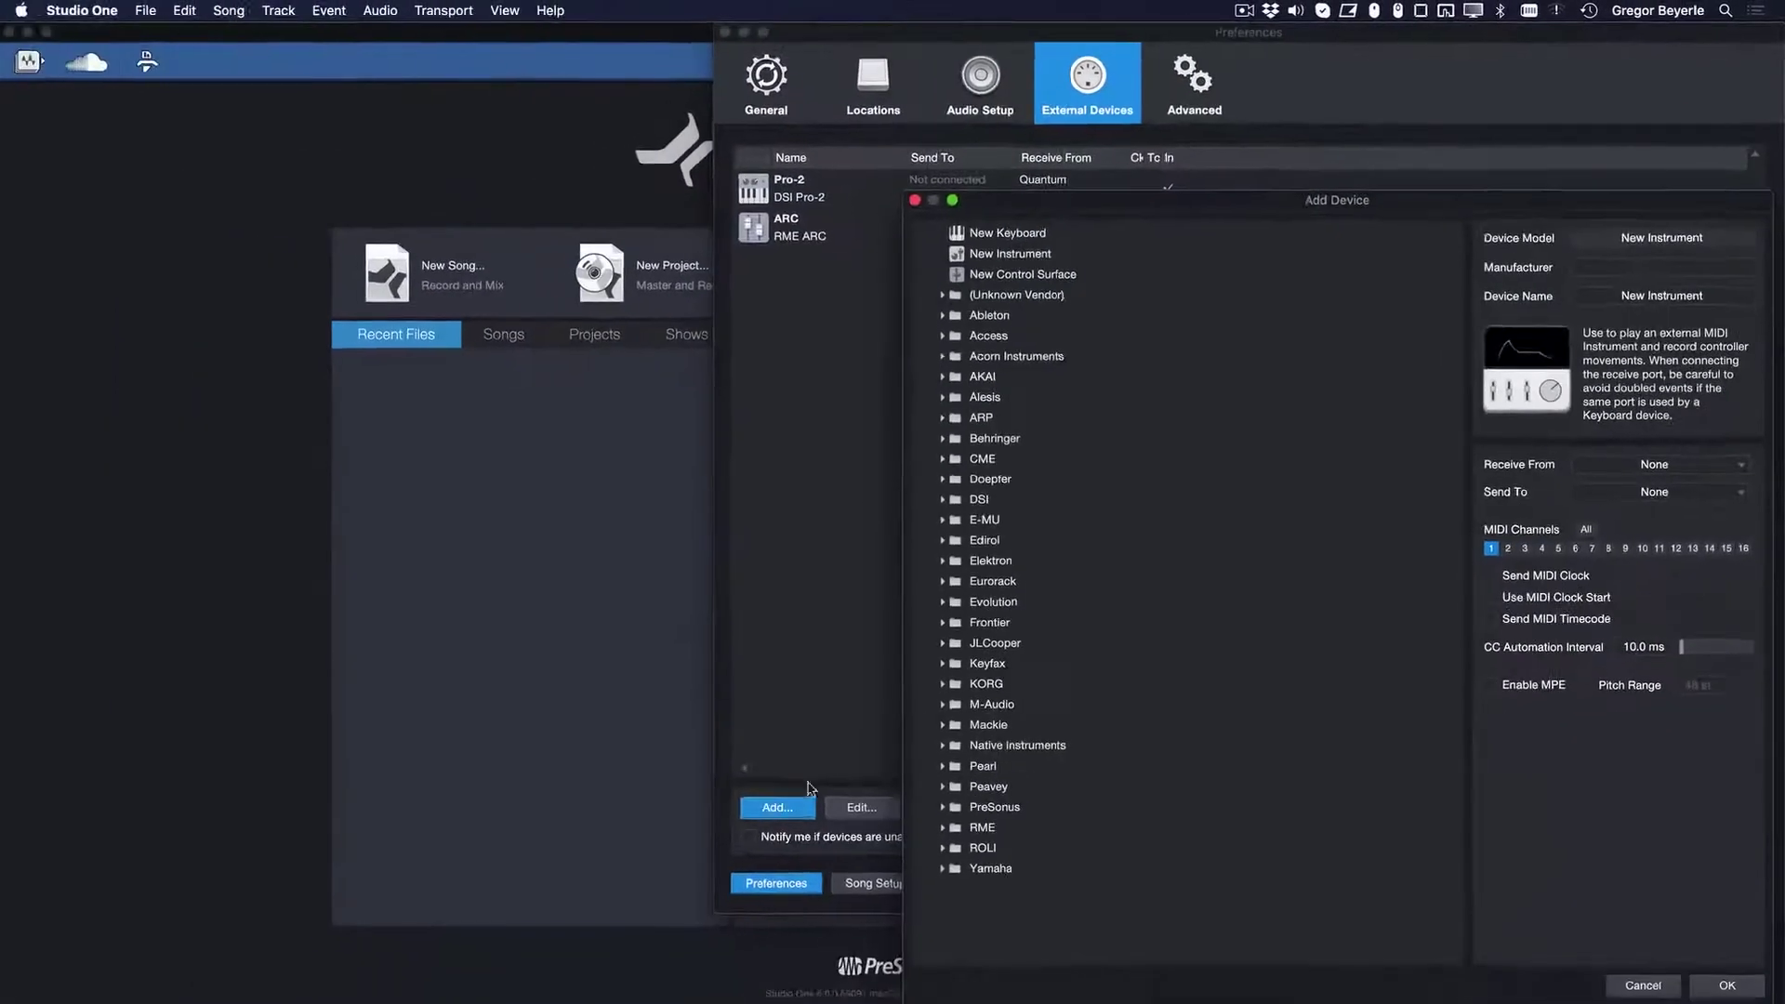
left_click(1007, 257)
left_click(1619, 266)
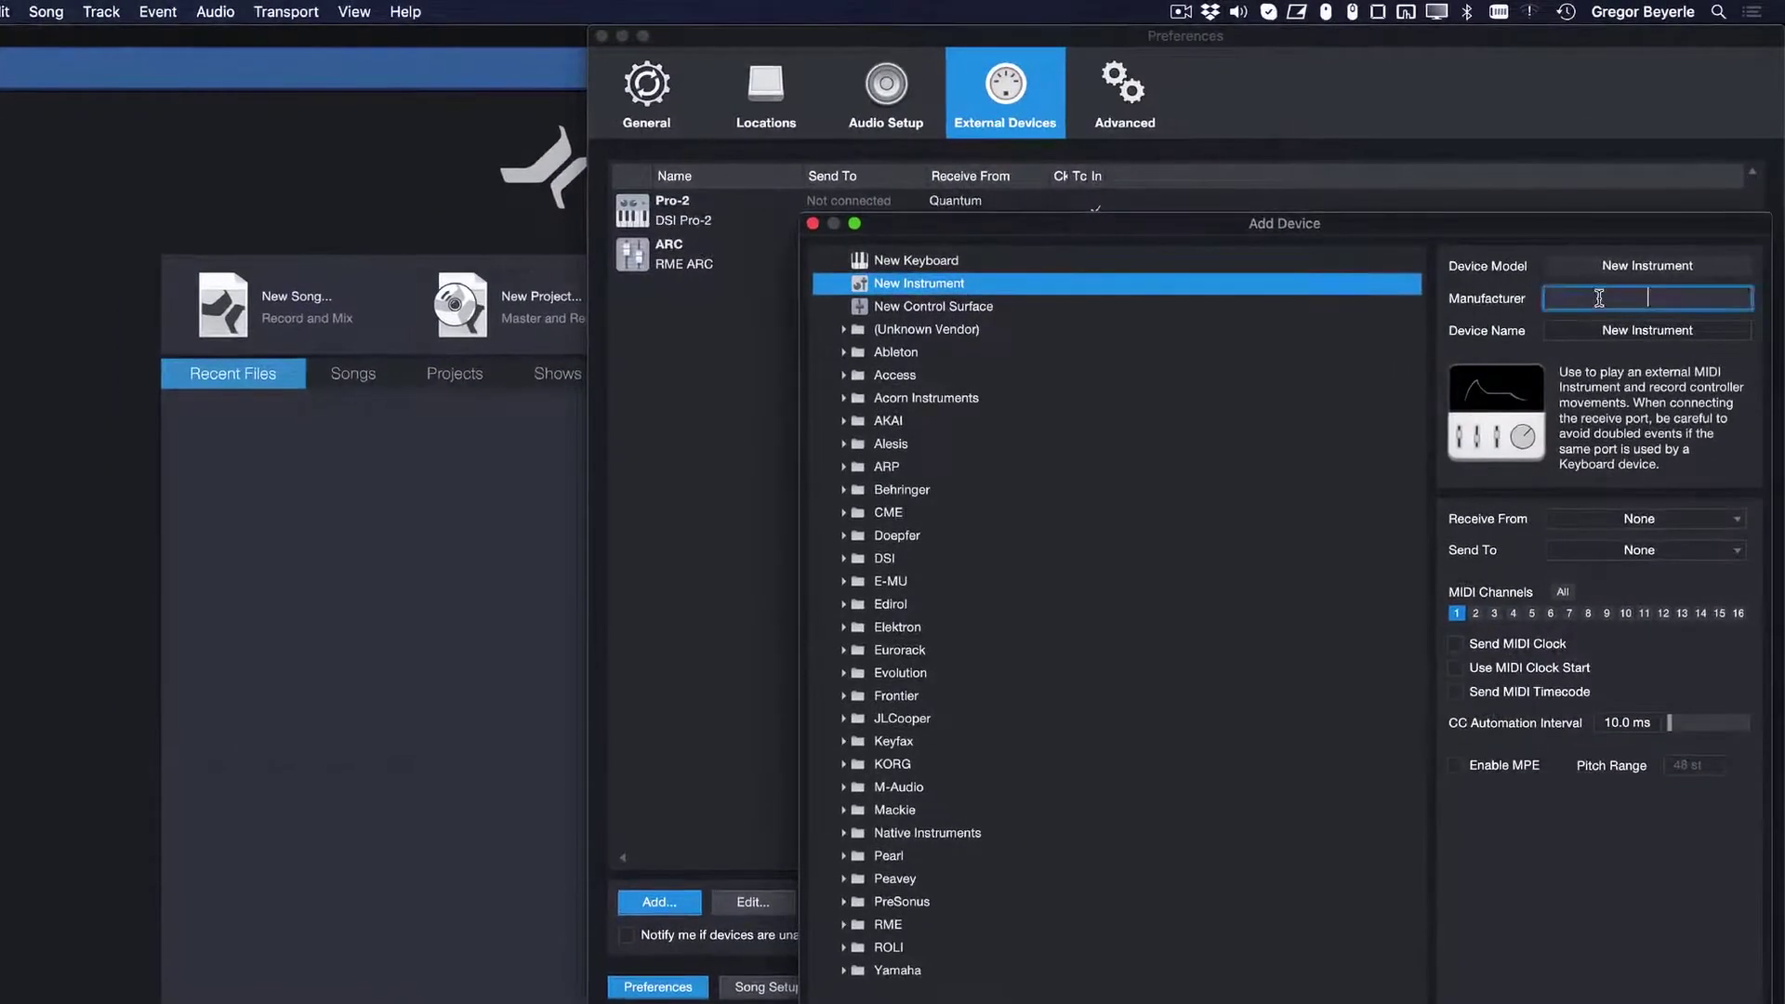
key("Tab")
type("Pro-2")
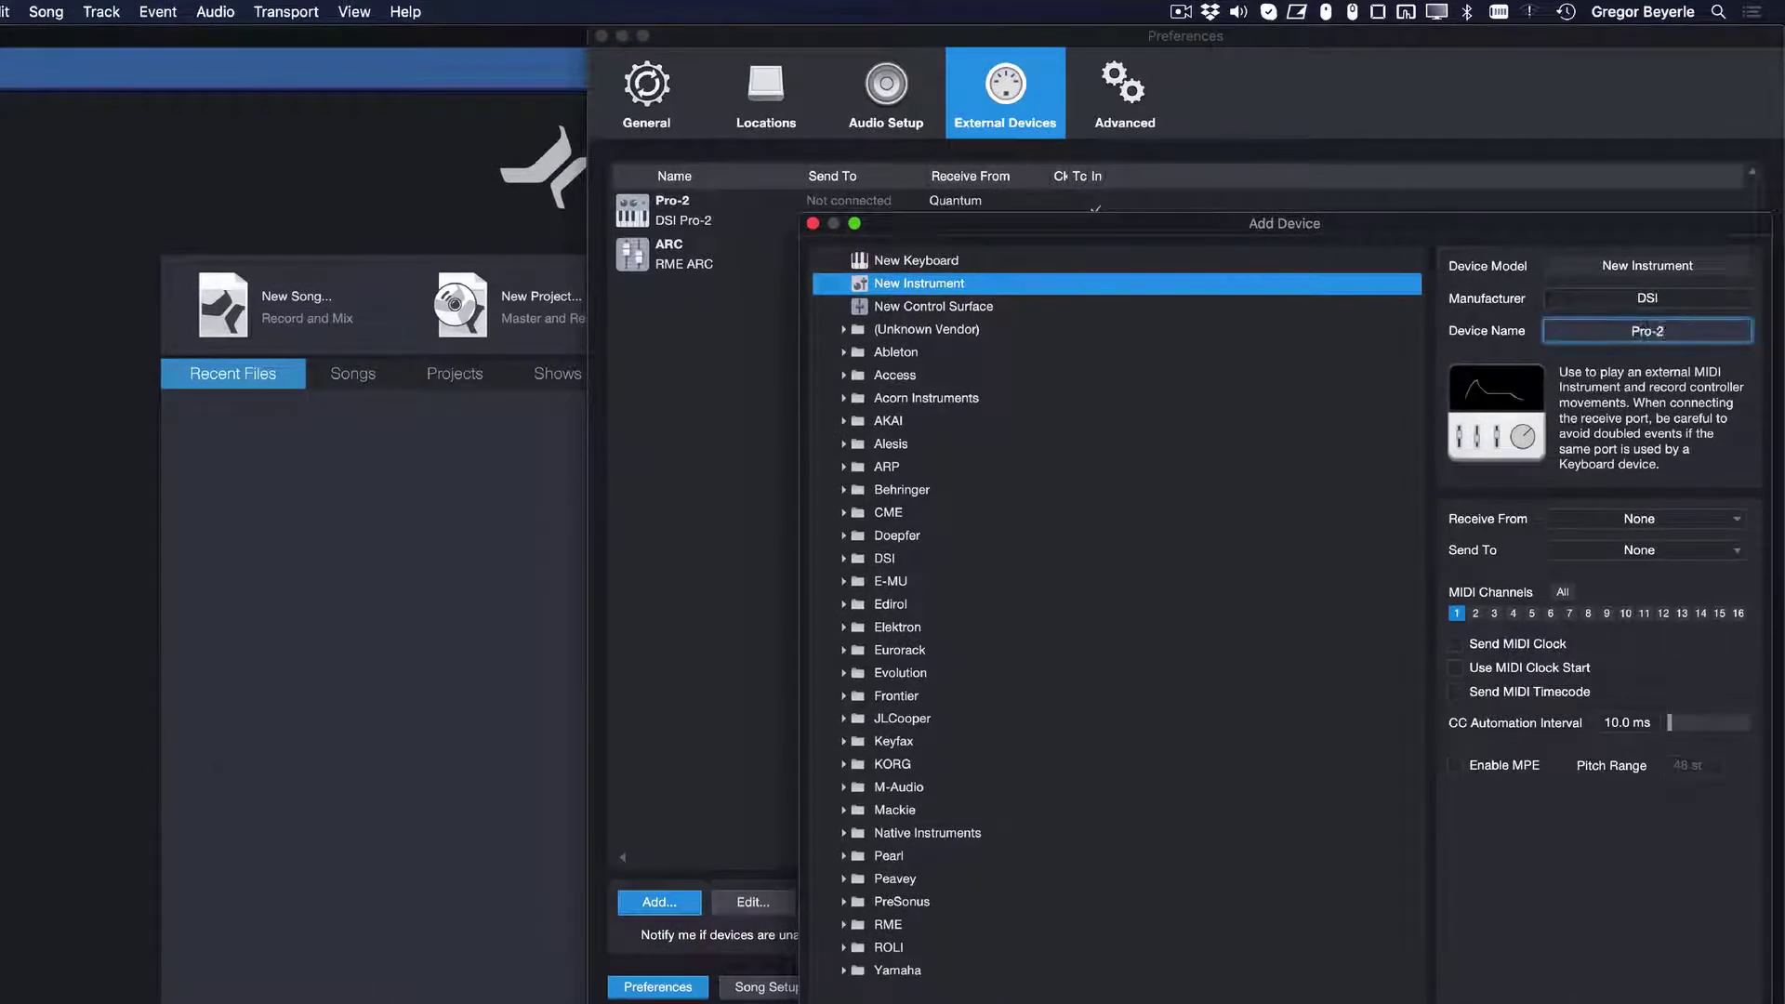
left_click(1573, 555)
left_click(1559, 651)
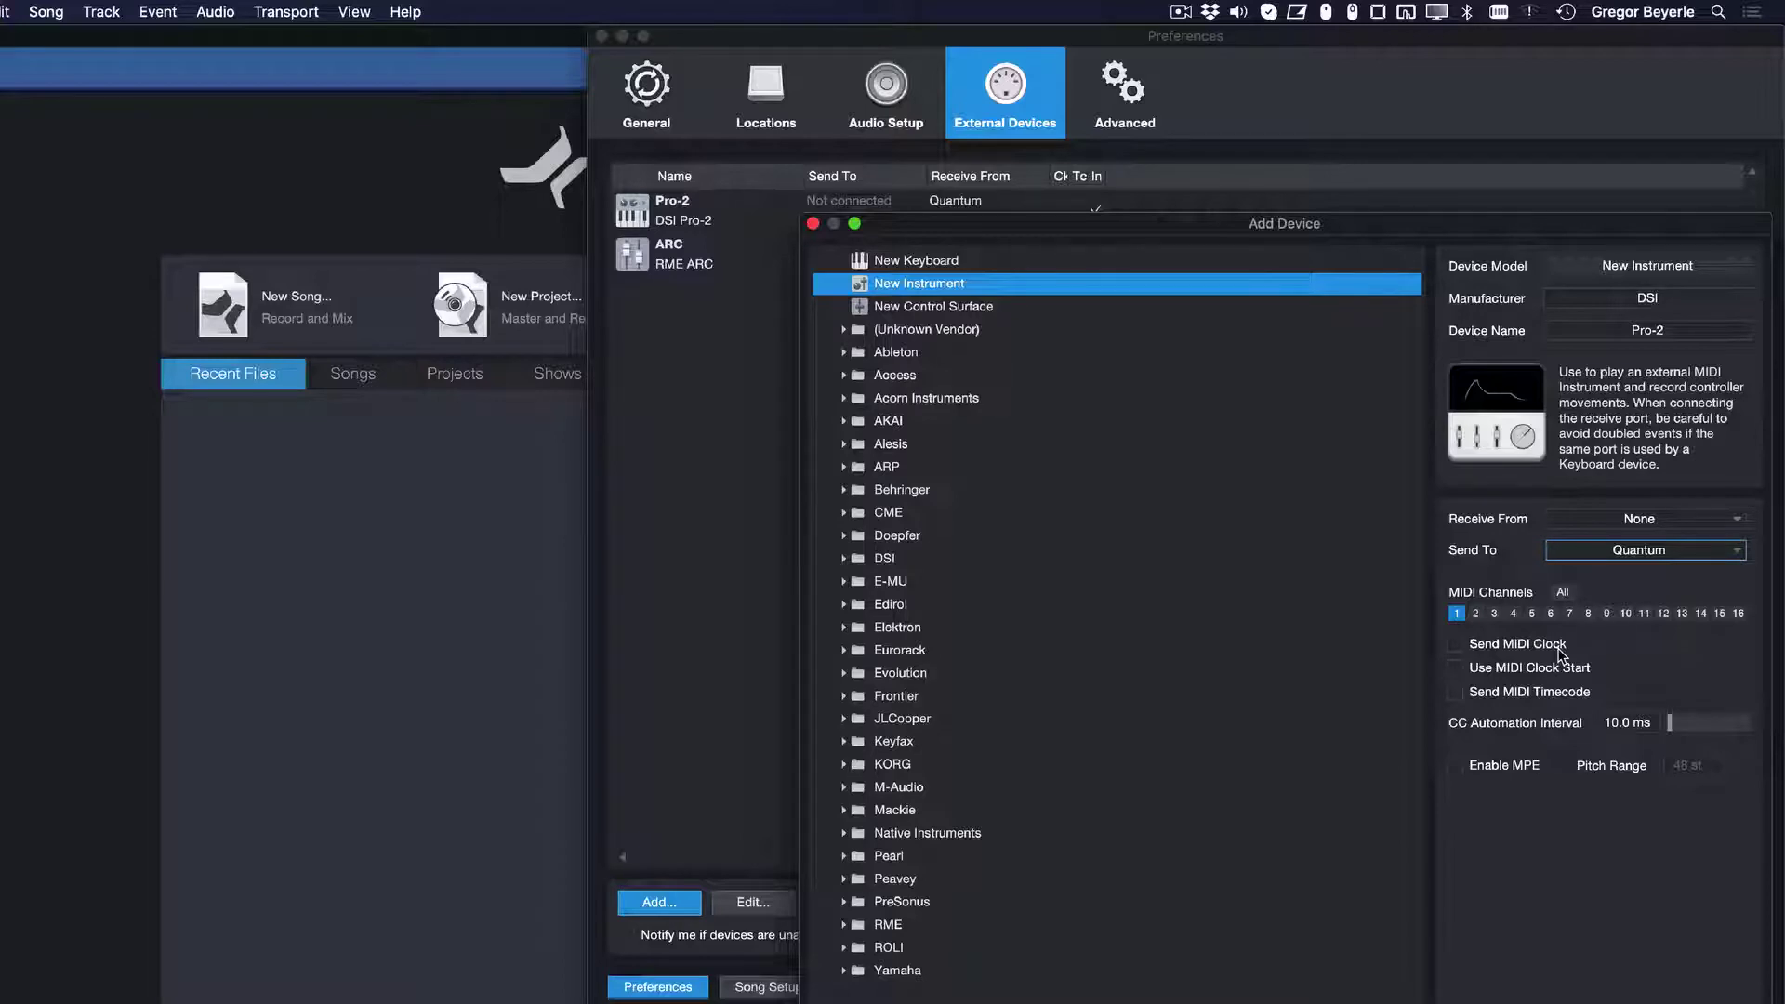
left_click_drag(1122, 232, 1496, 317)
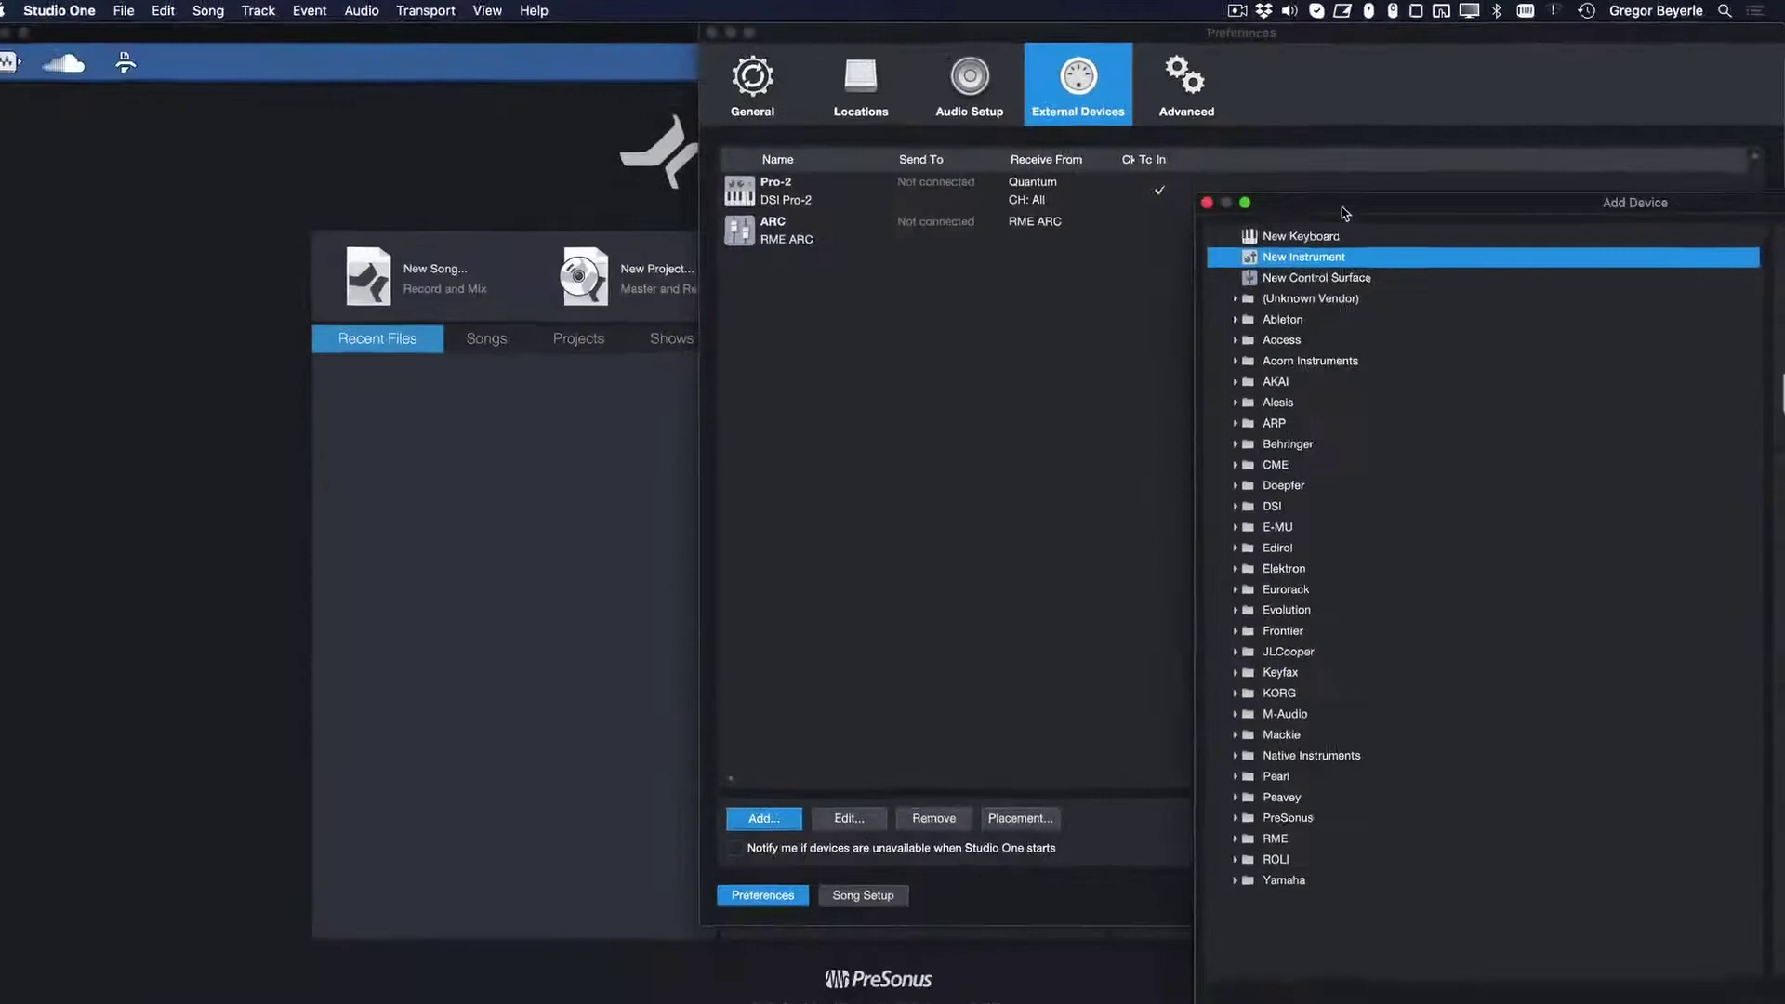
Step: Move the Pro-2 Add Device window back into full view
left_click_drag(1307, 233, 883, 225)
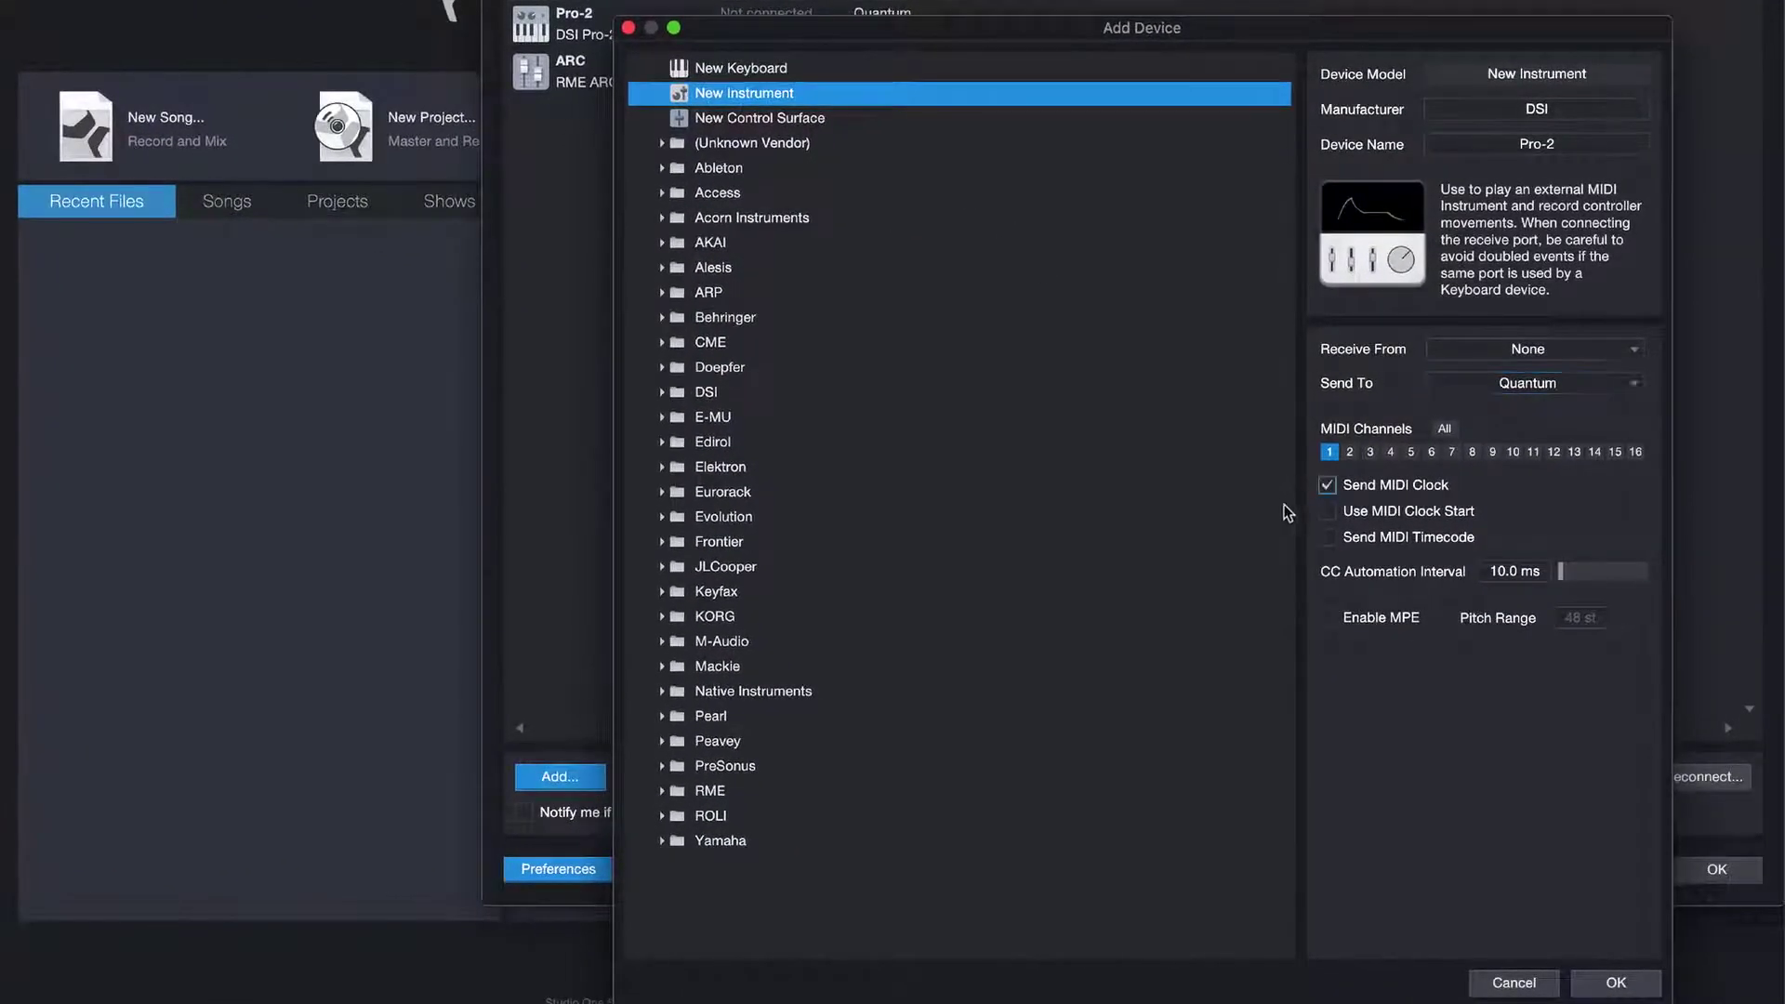
Step: Tick Use MIDI Clock Start for the Pro-2 device
left_click(1327, 512)
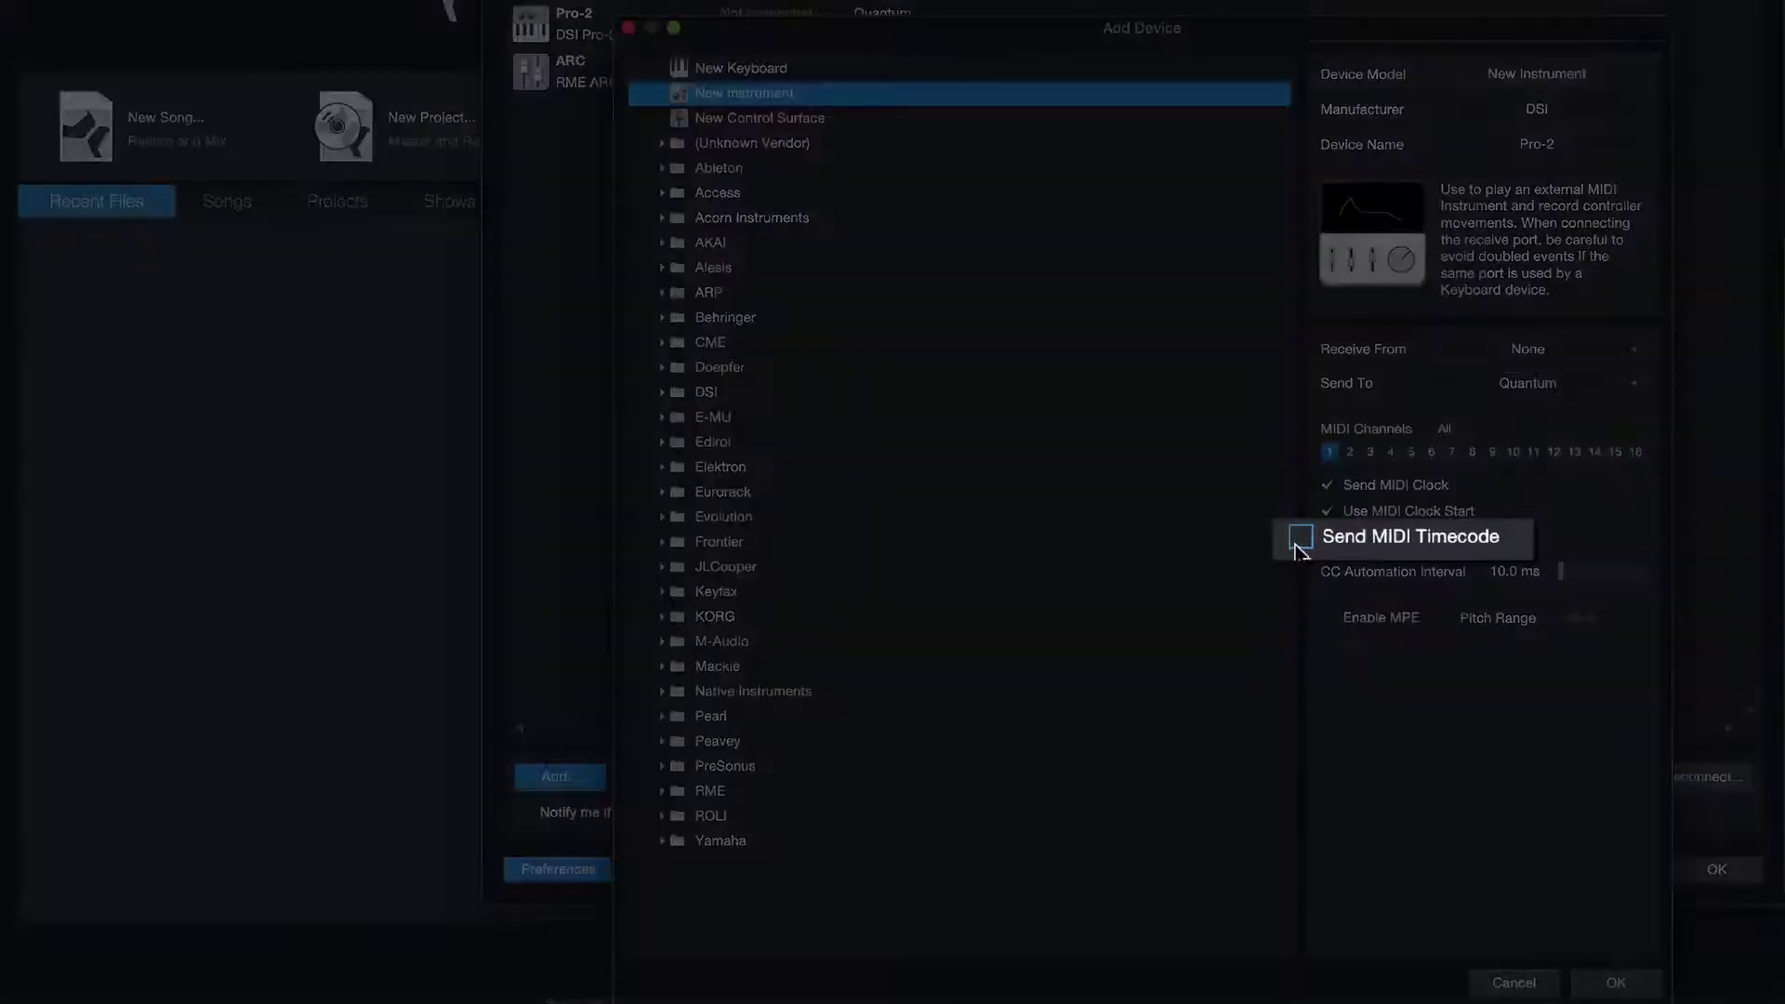
Step: Confirm the Pro-2 device and enable Sync to External Devices, leaving MIDI Time Code at None
key("Return")
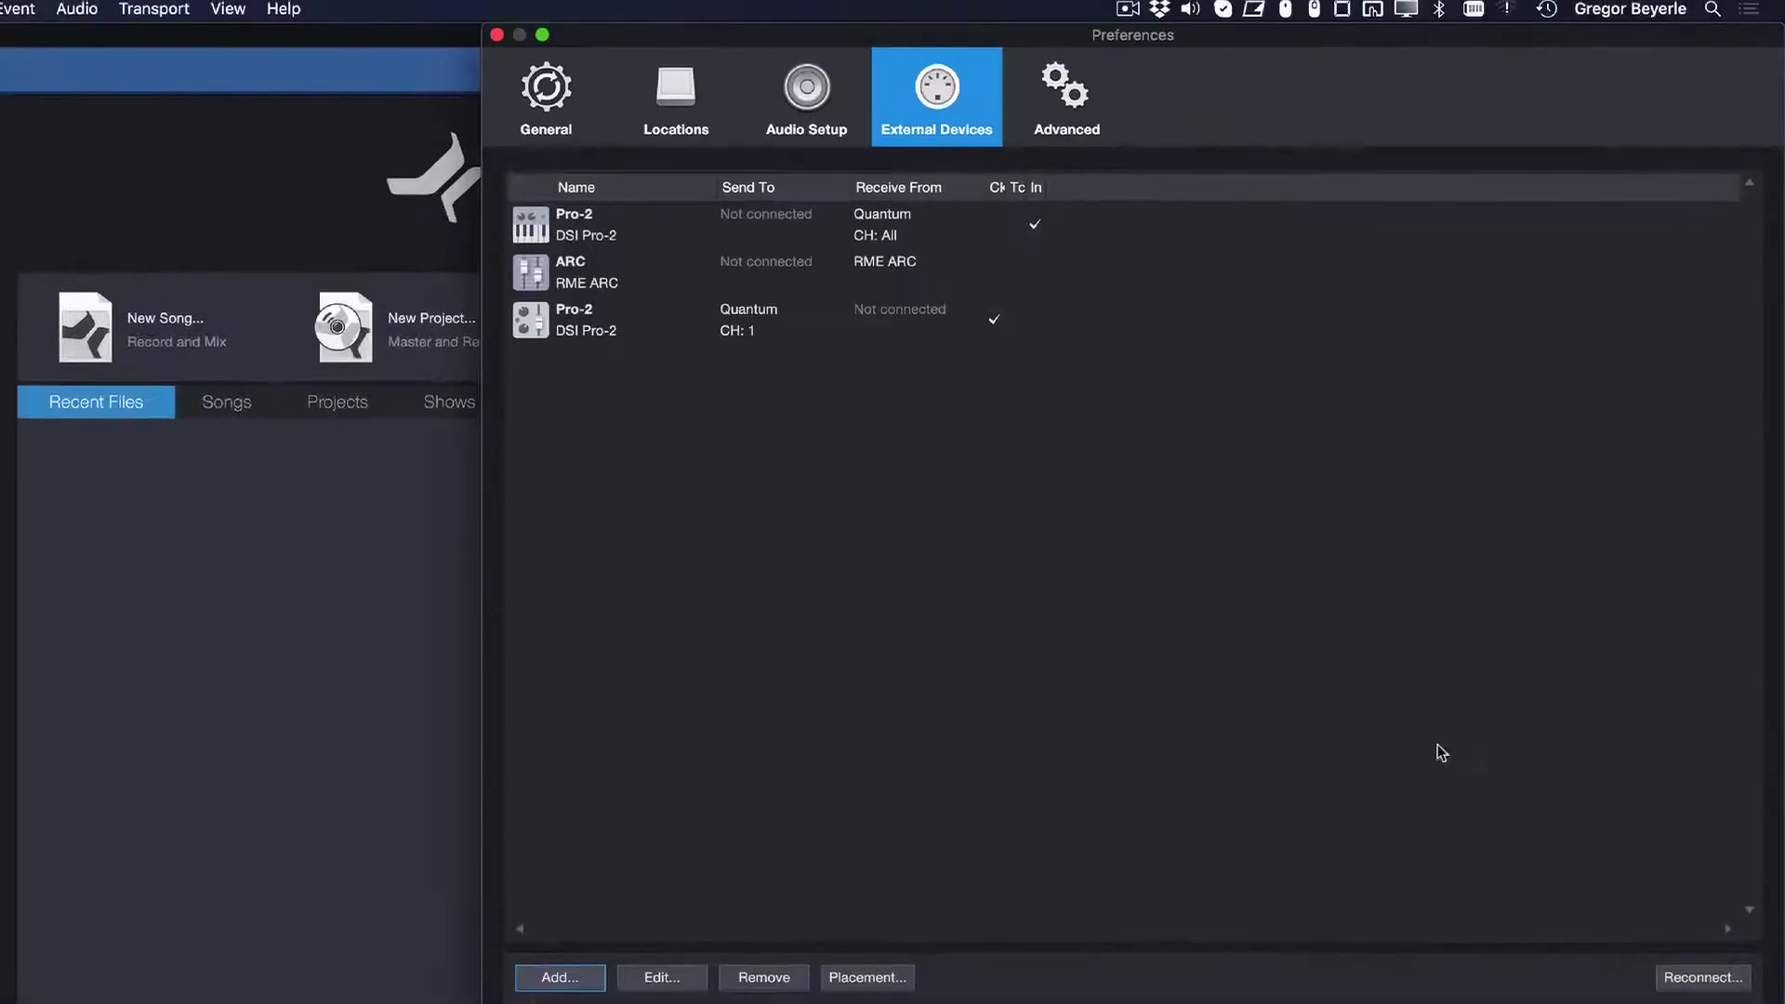
left_click(1094, 138)
left_click(942, 186)
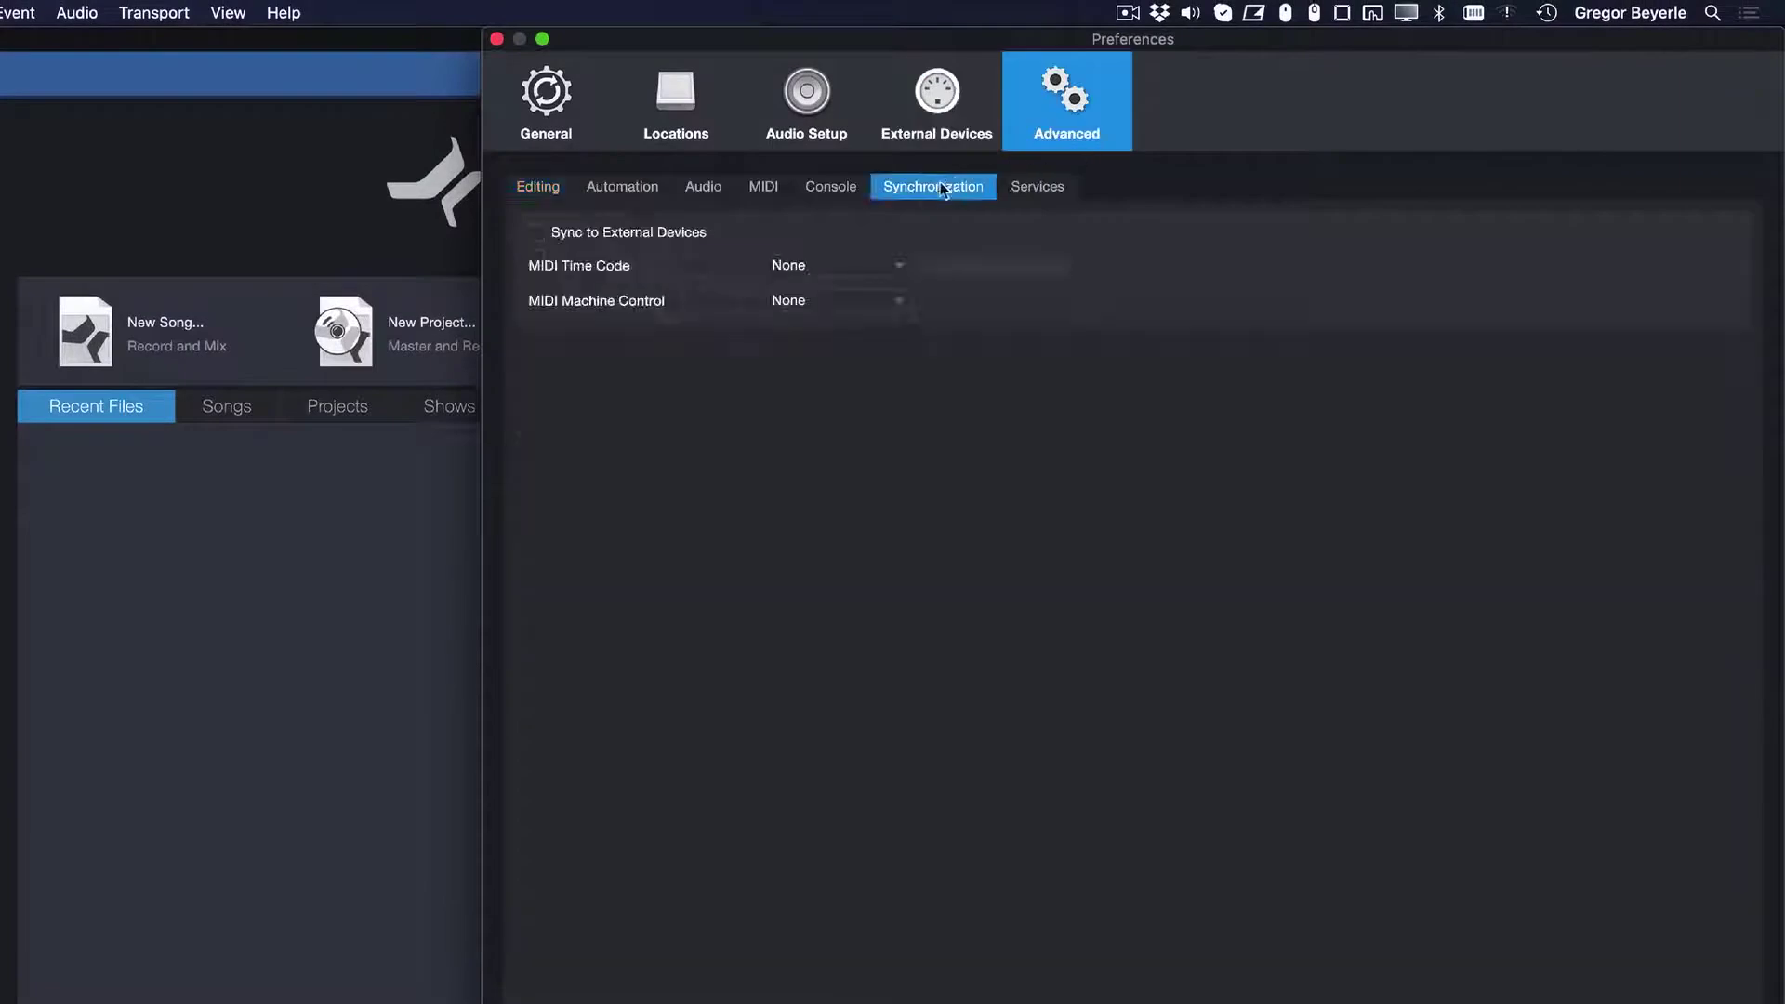
left_click(761, 270)
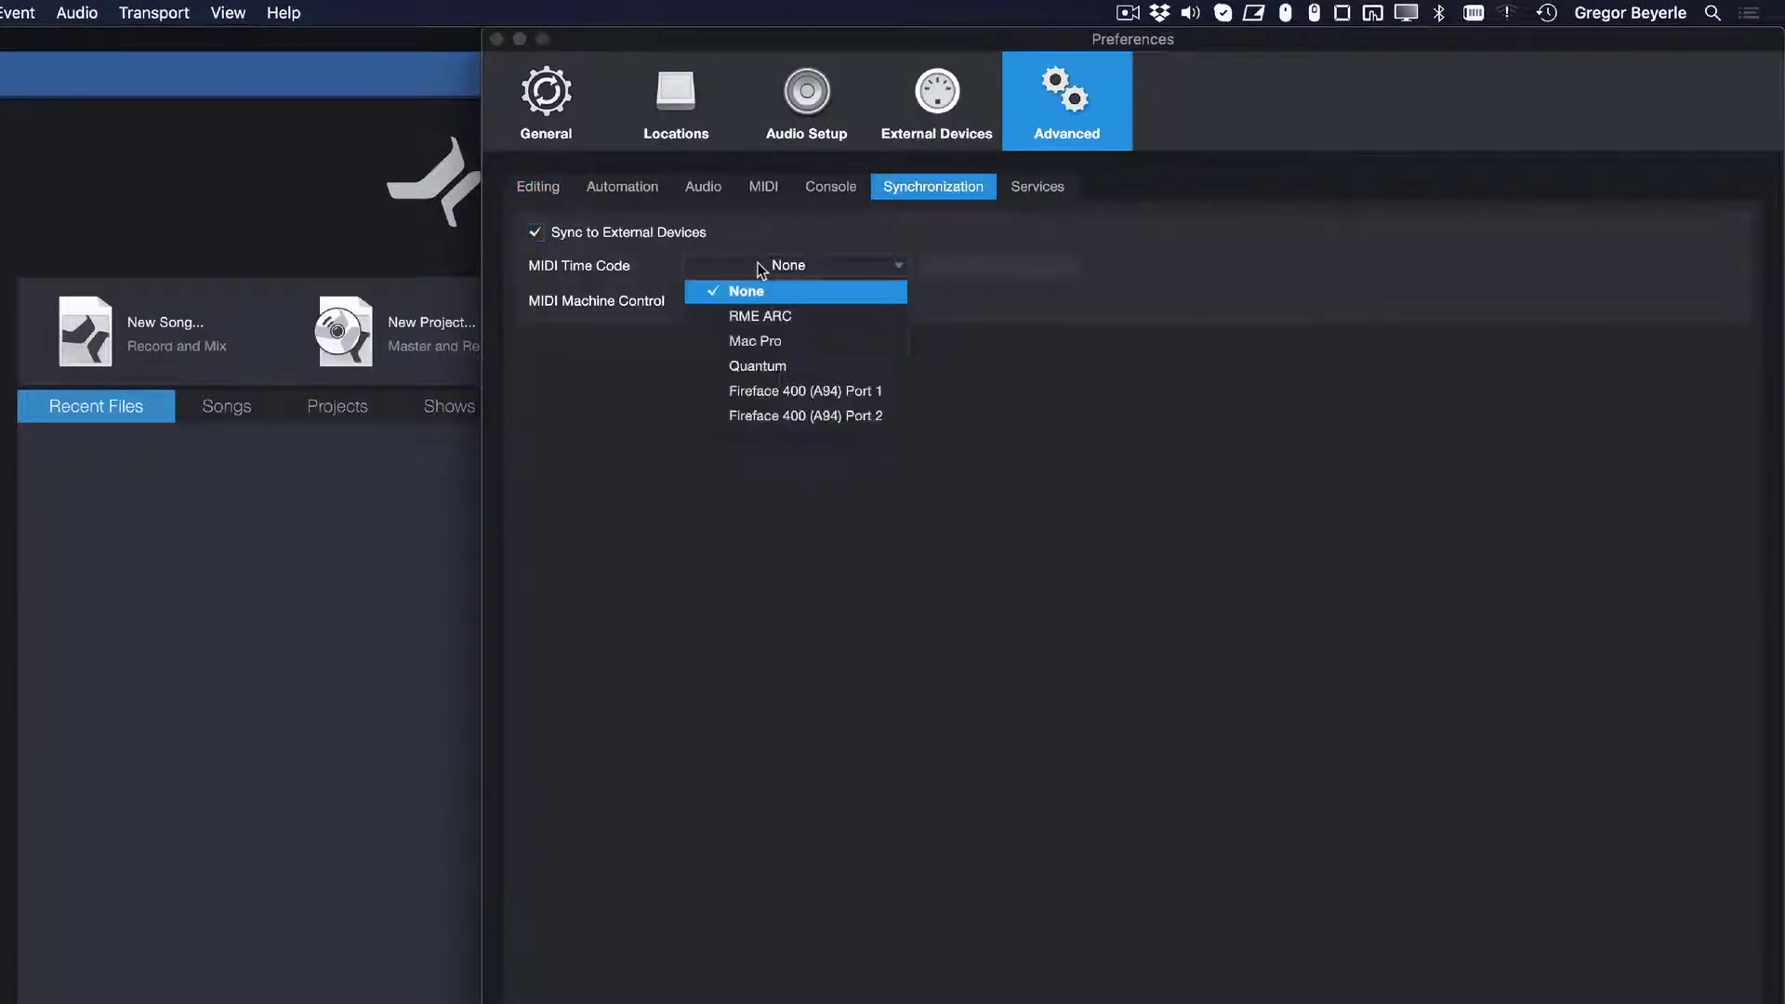
left_click(761, 270)
left_click(628, 231)
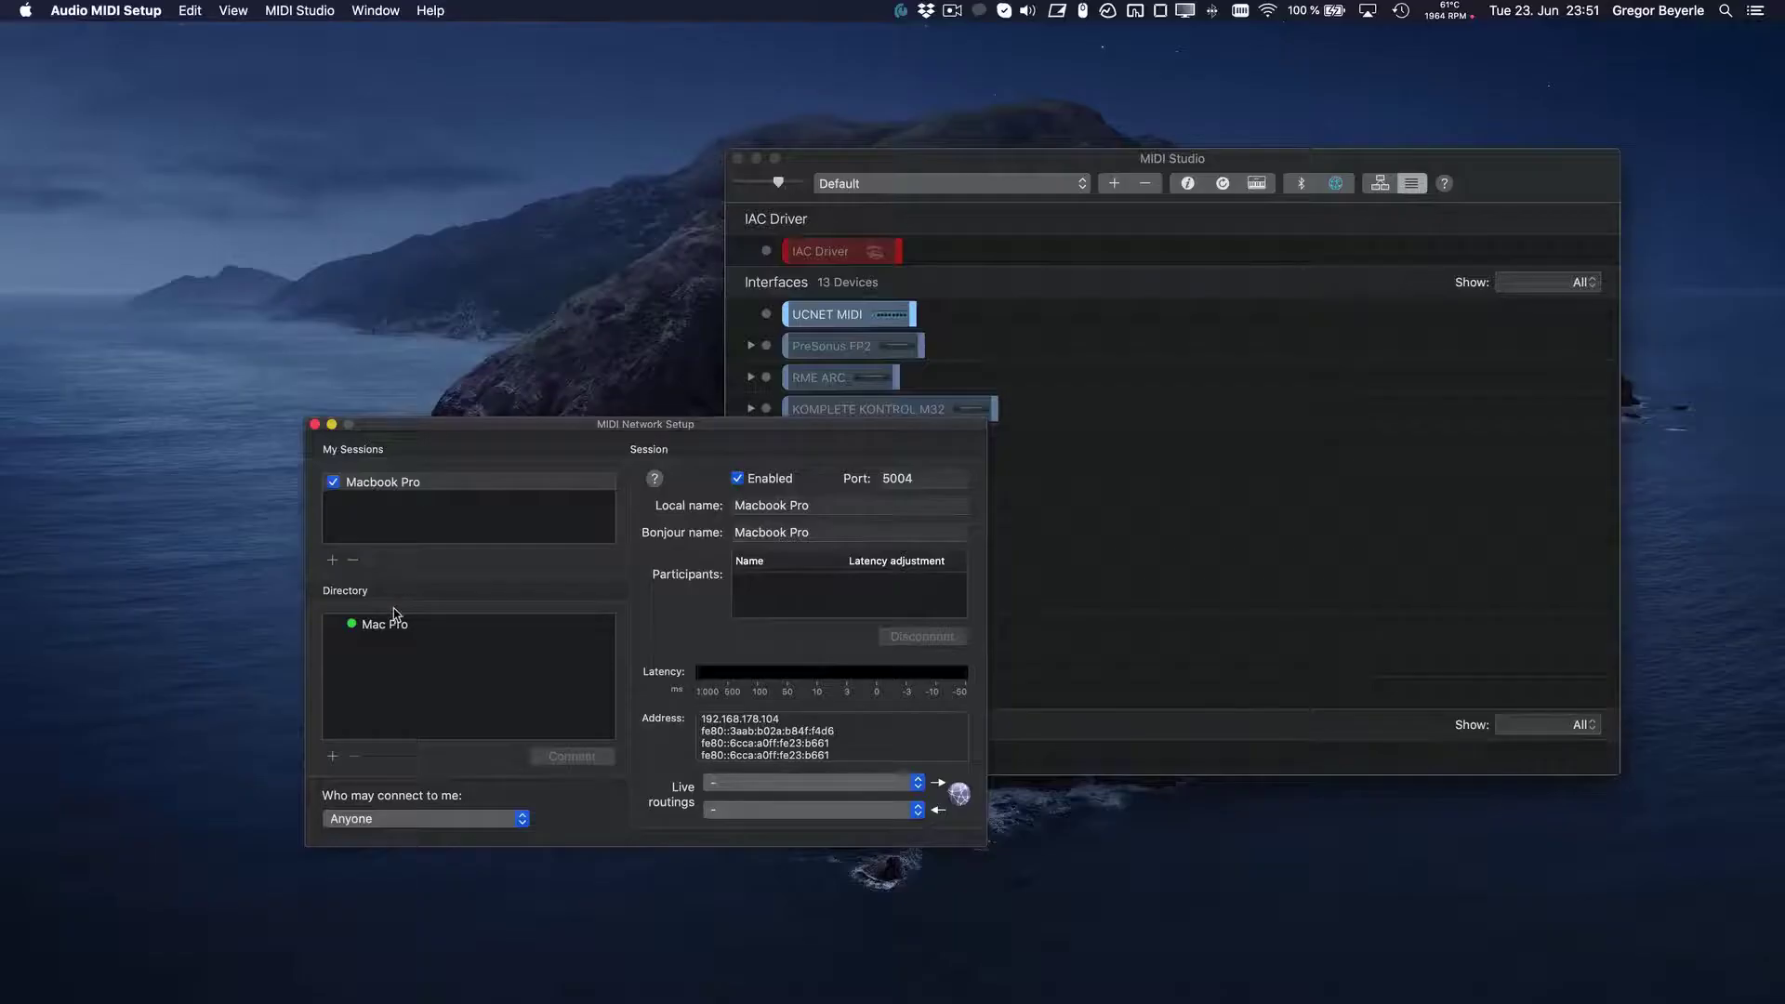
Step: Connect a MIDI network session to Mac Pro in Audio MIDI Setup
left_click(394, 621)
left_click(554, 756)
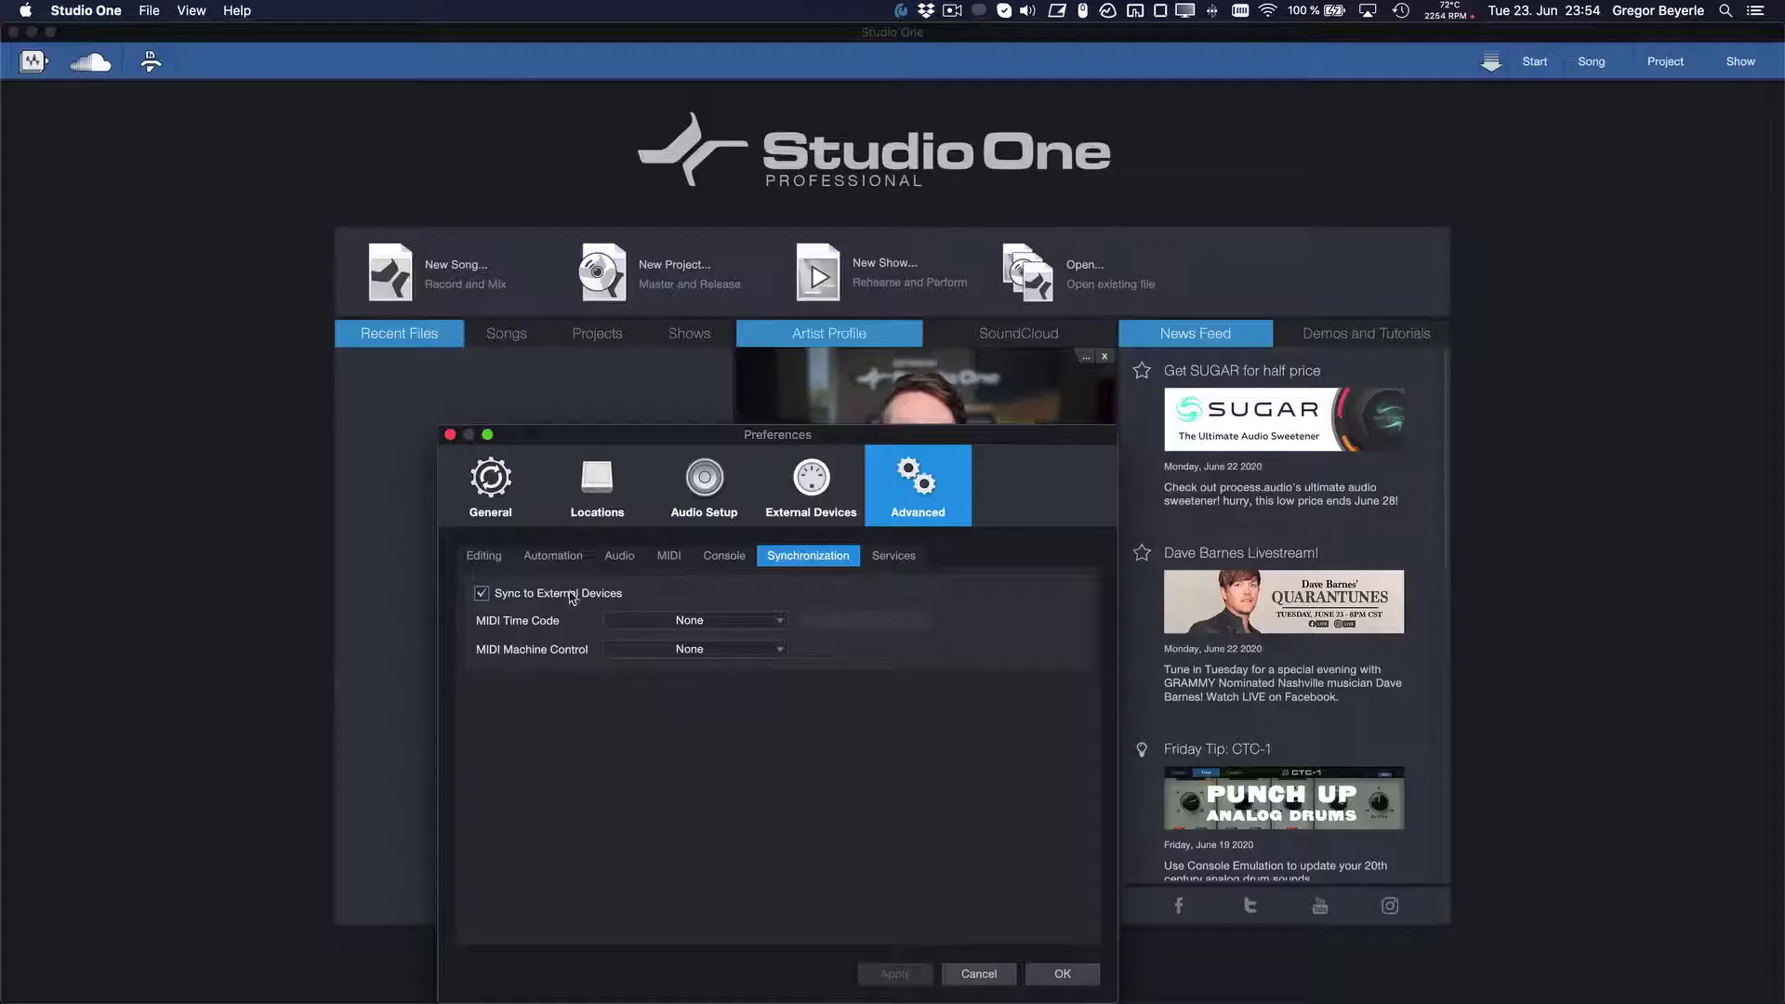
left_click(693, 620)
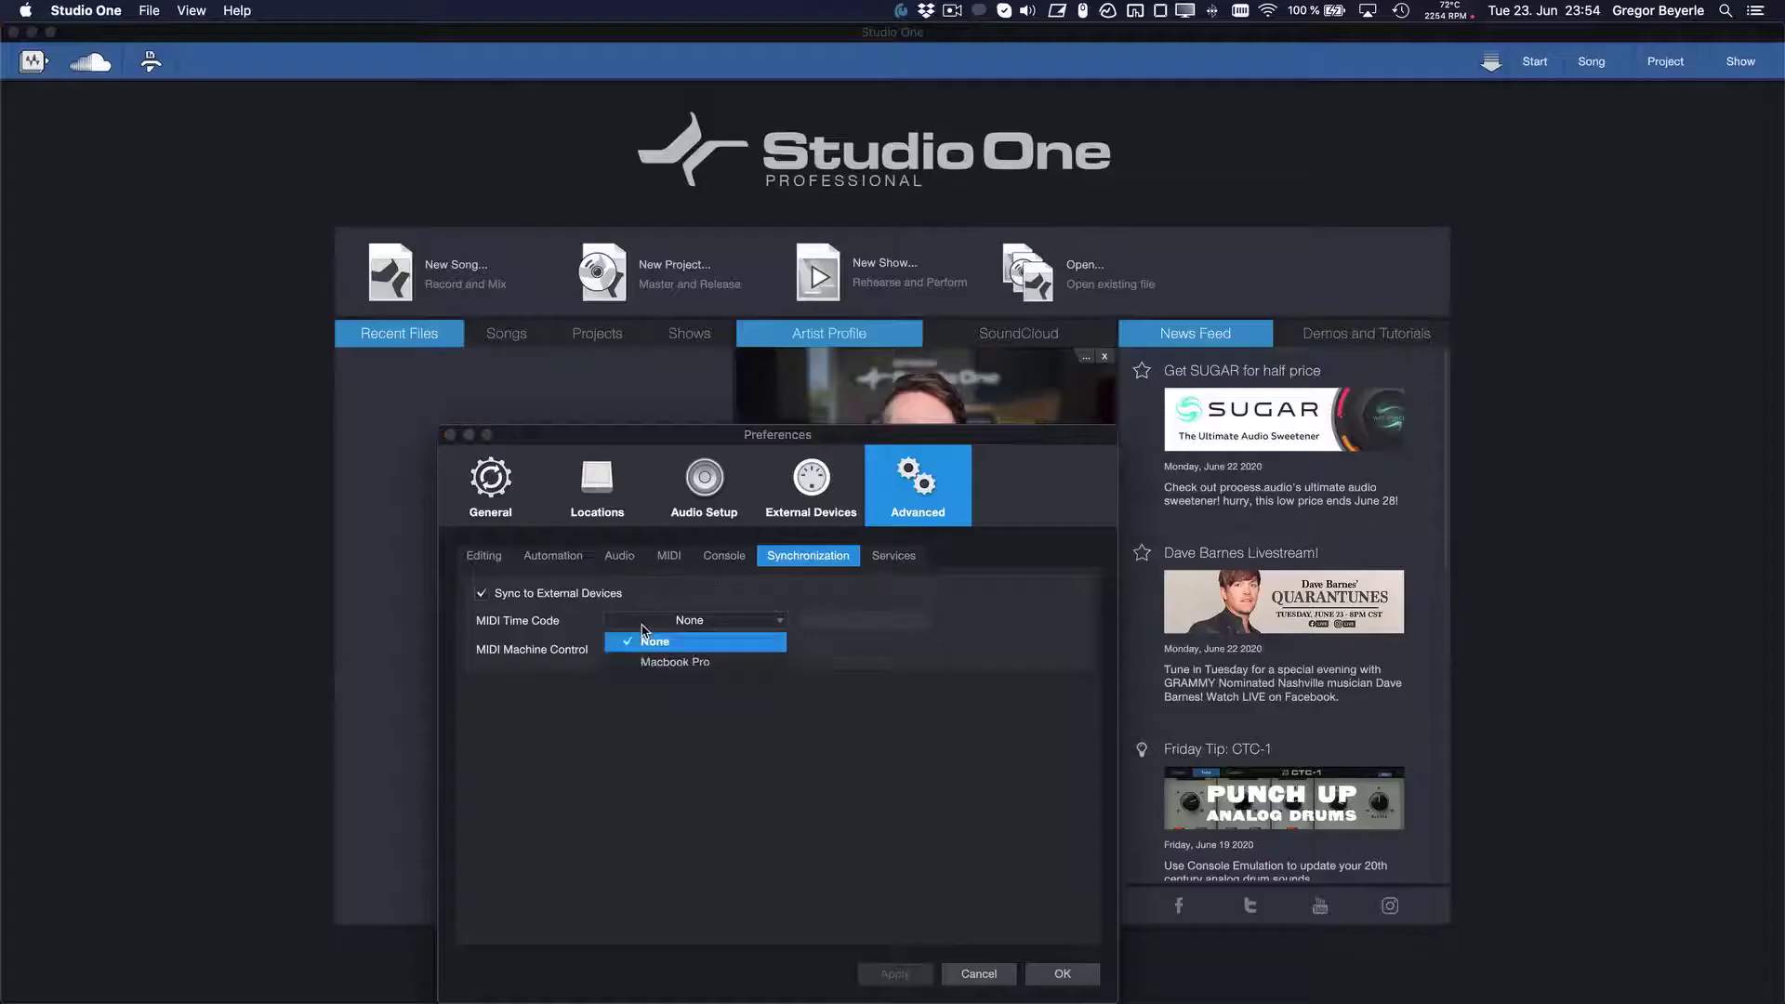
Step: Set MIDI Time Code to Macbook Pro, close preferences, and show external devices in the song's console
left_click(683, 658)
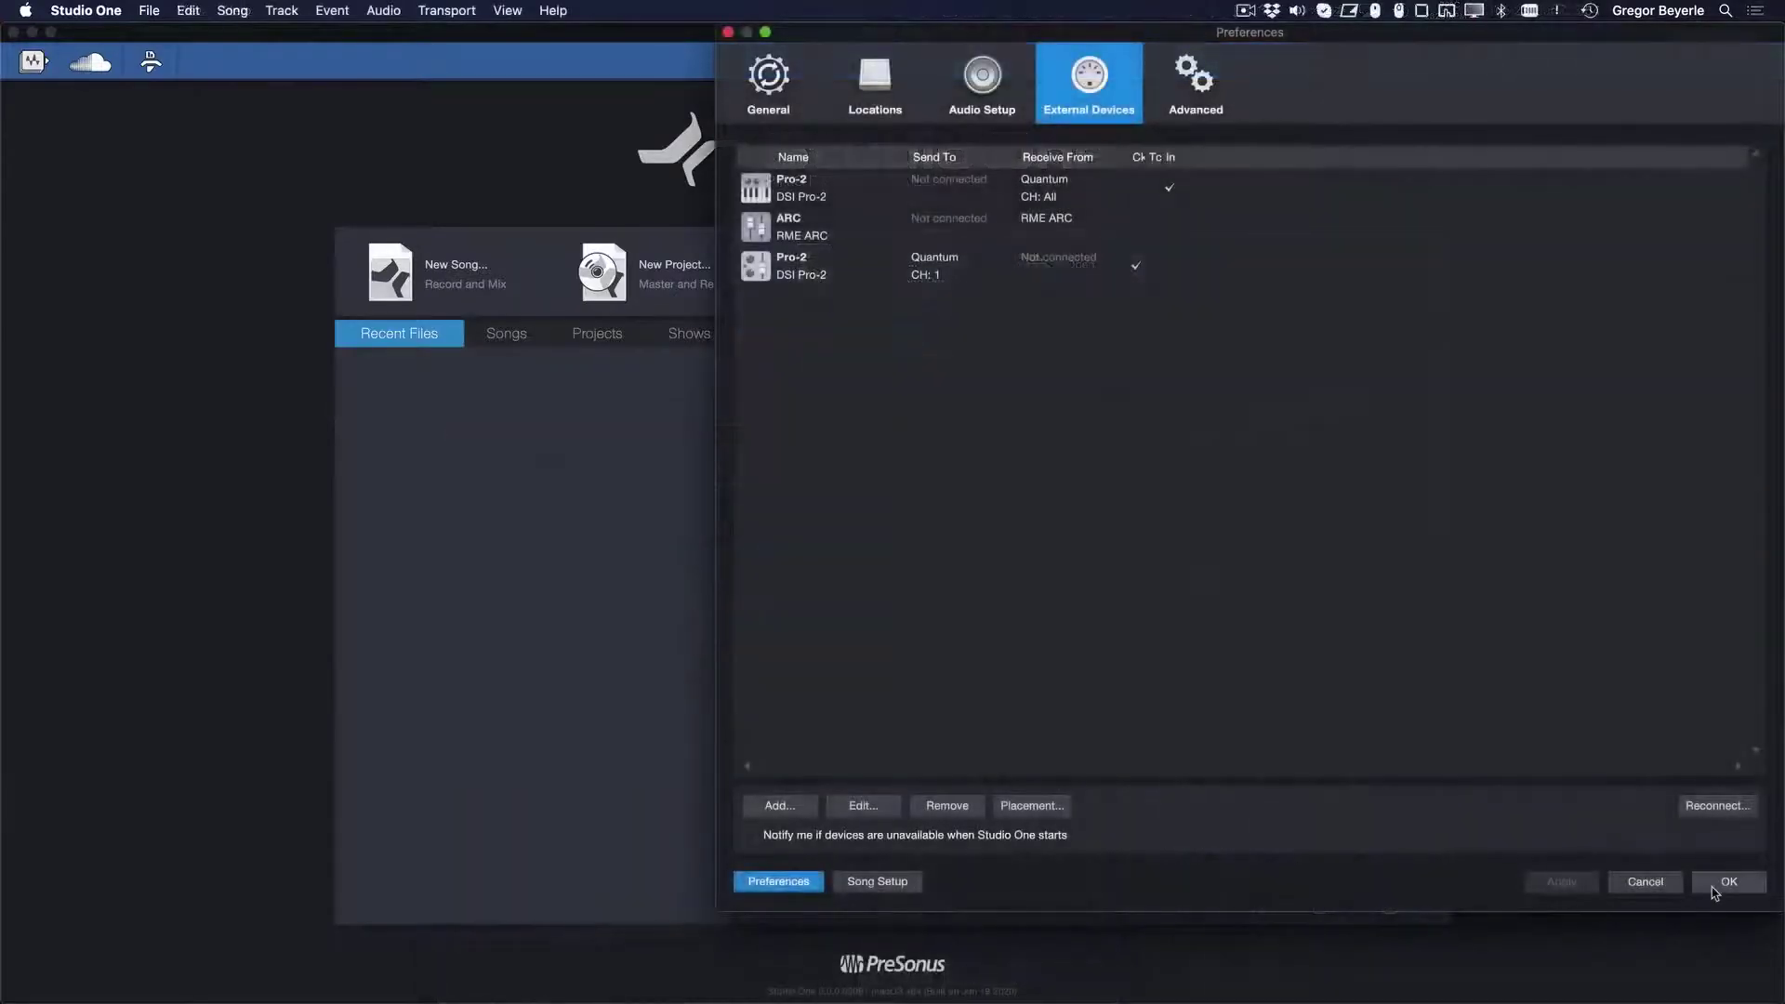
left_click(1714, 888)
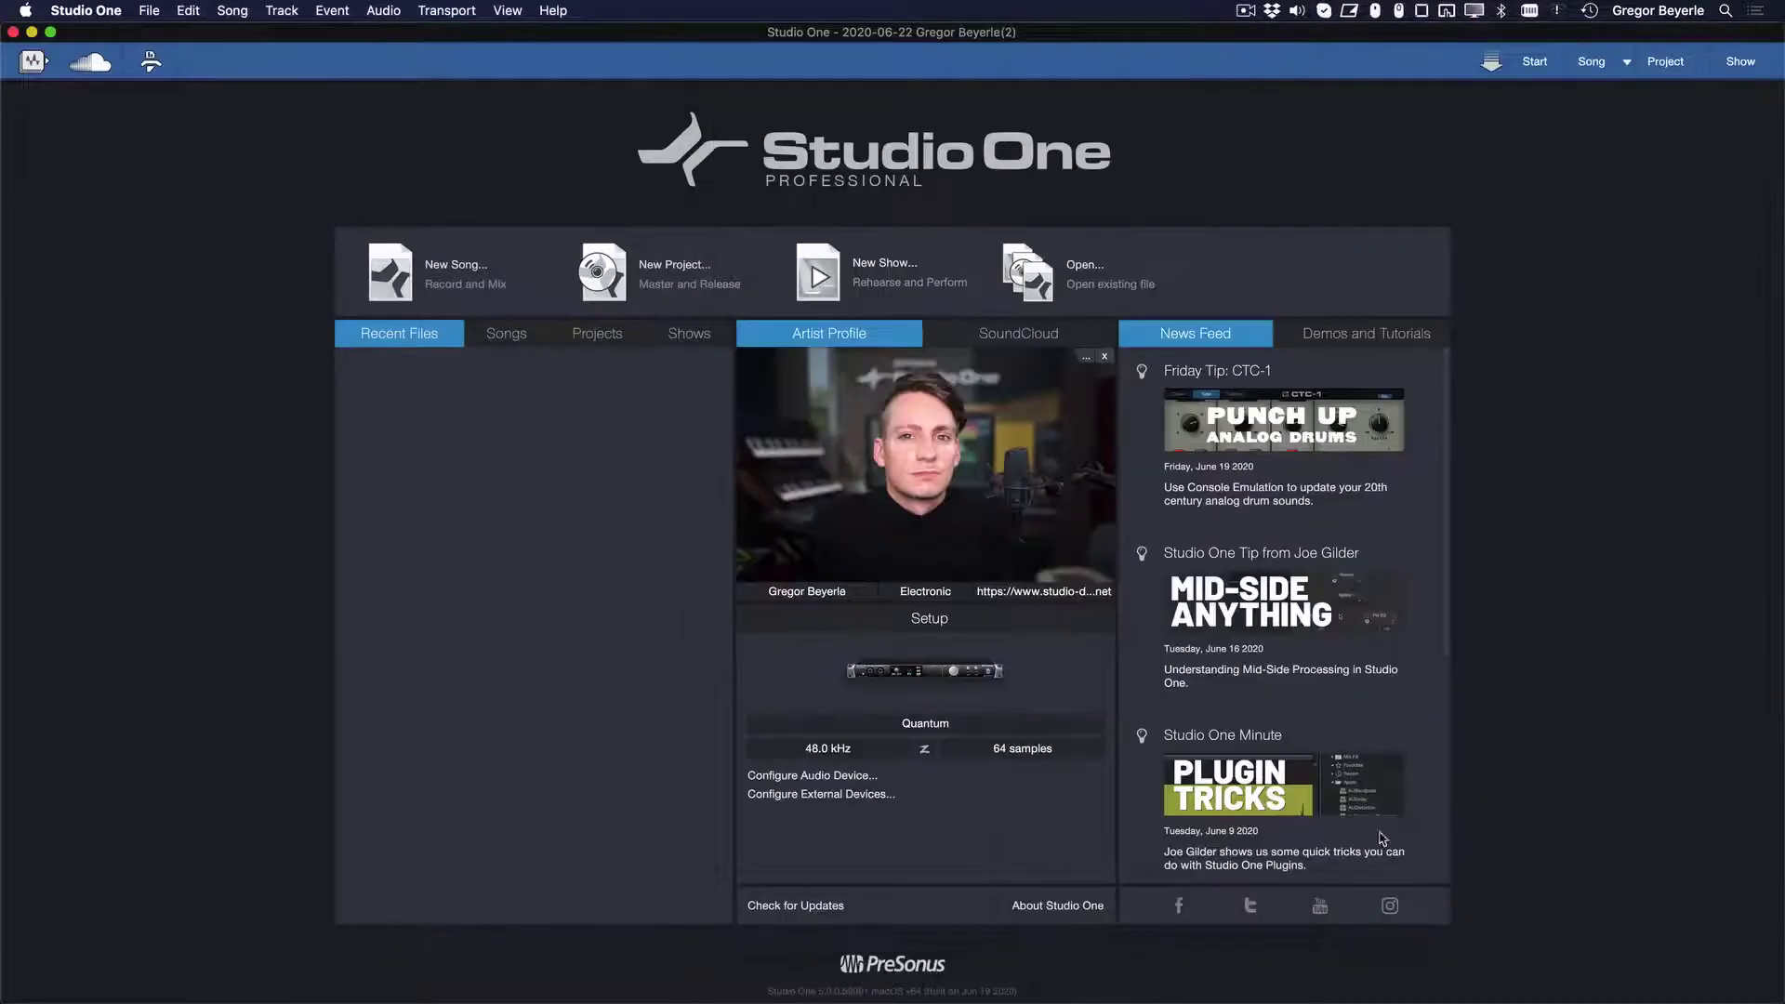
left_click(1592, 61)
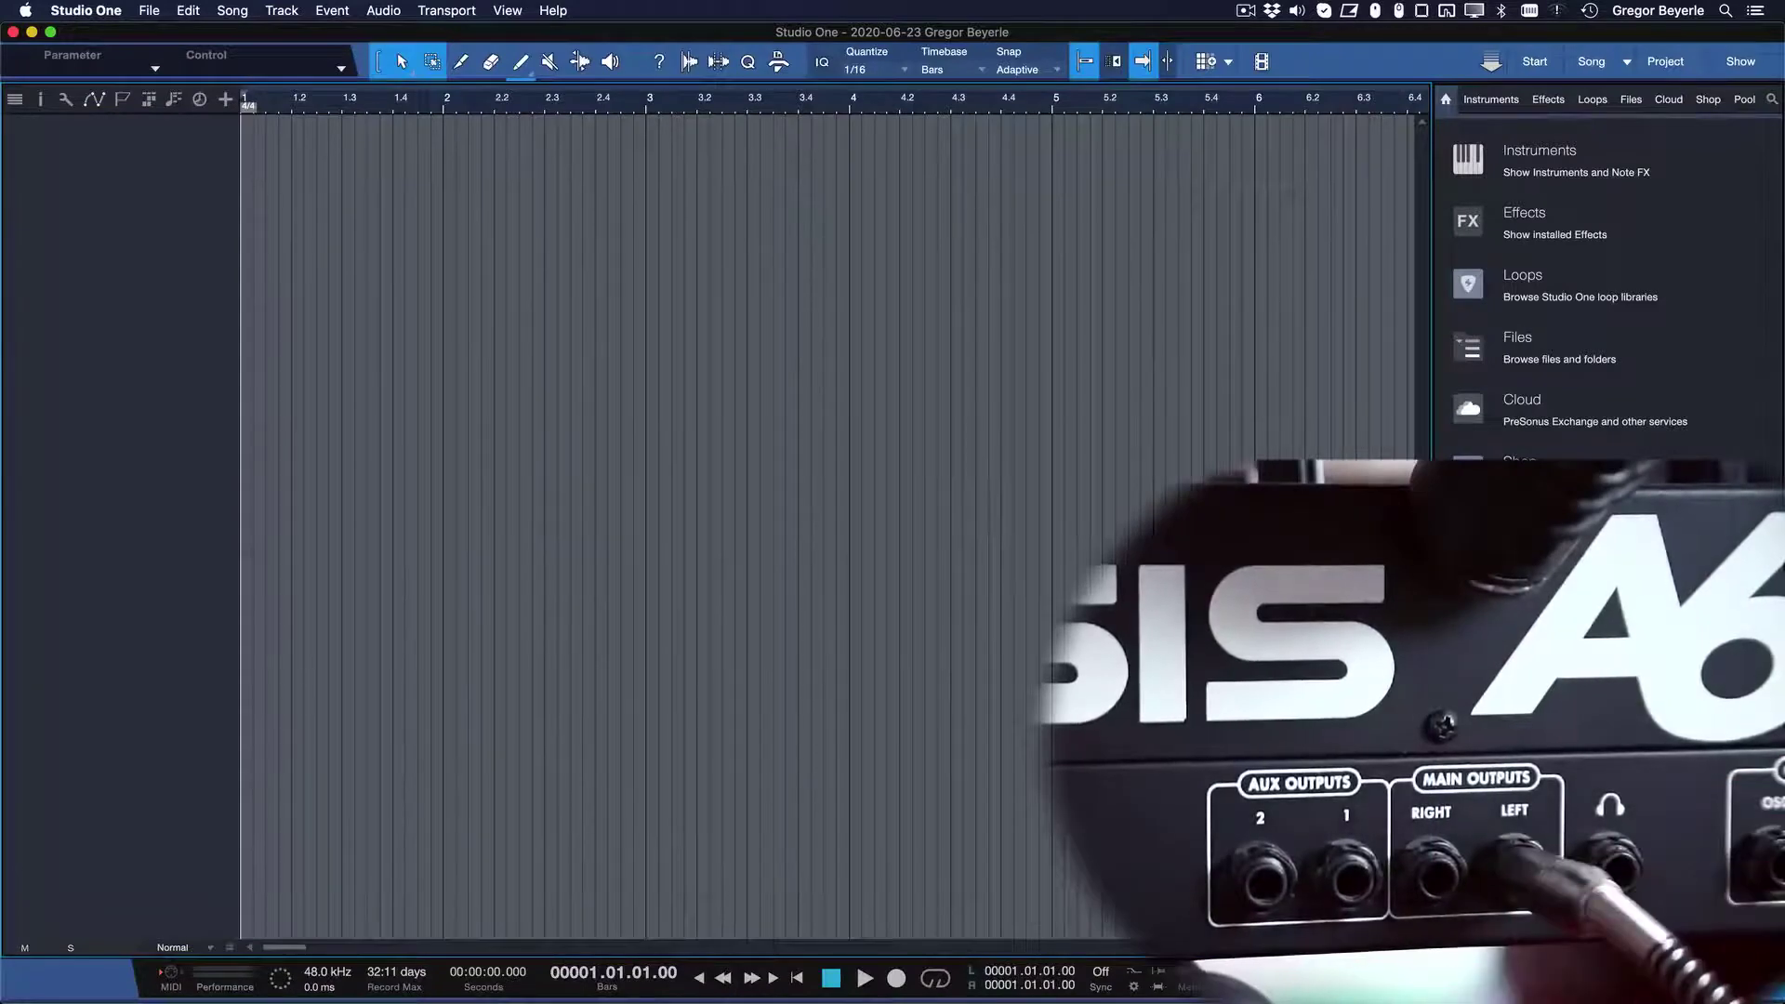
key("F3")
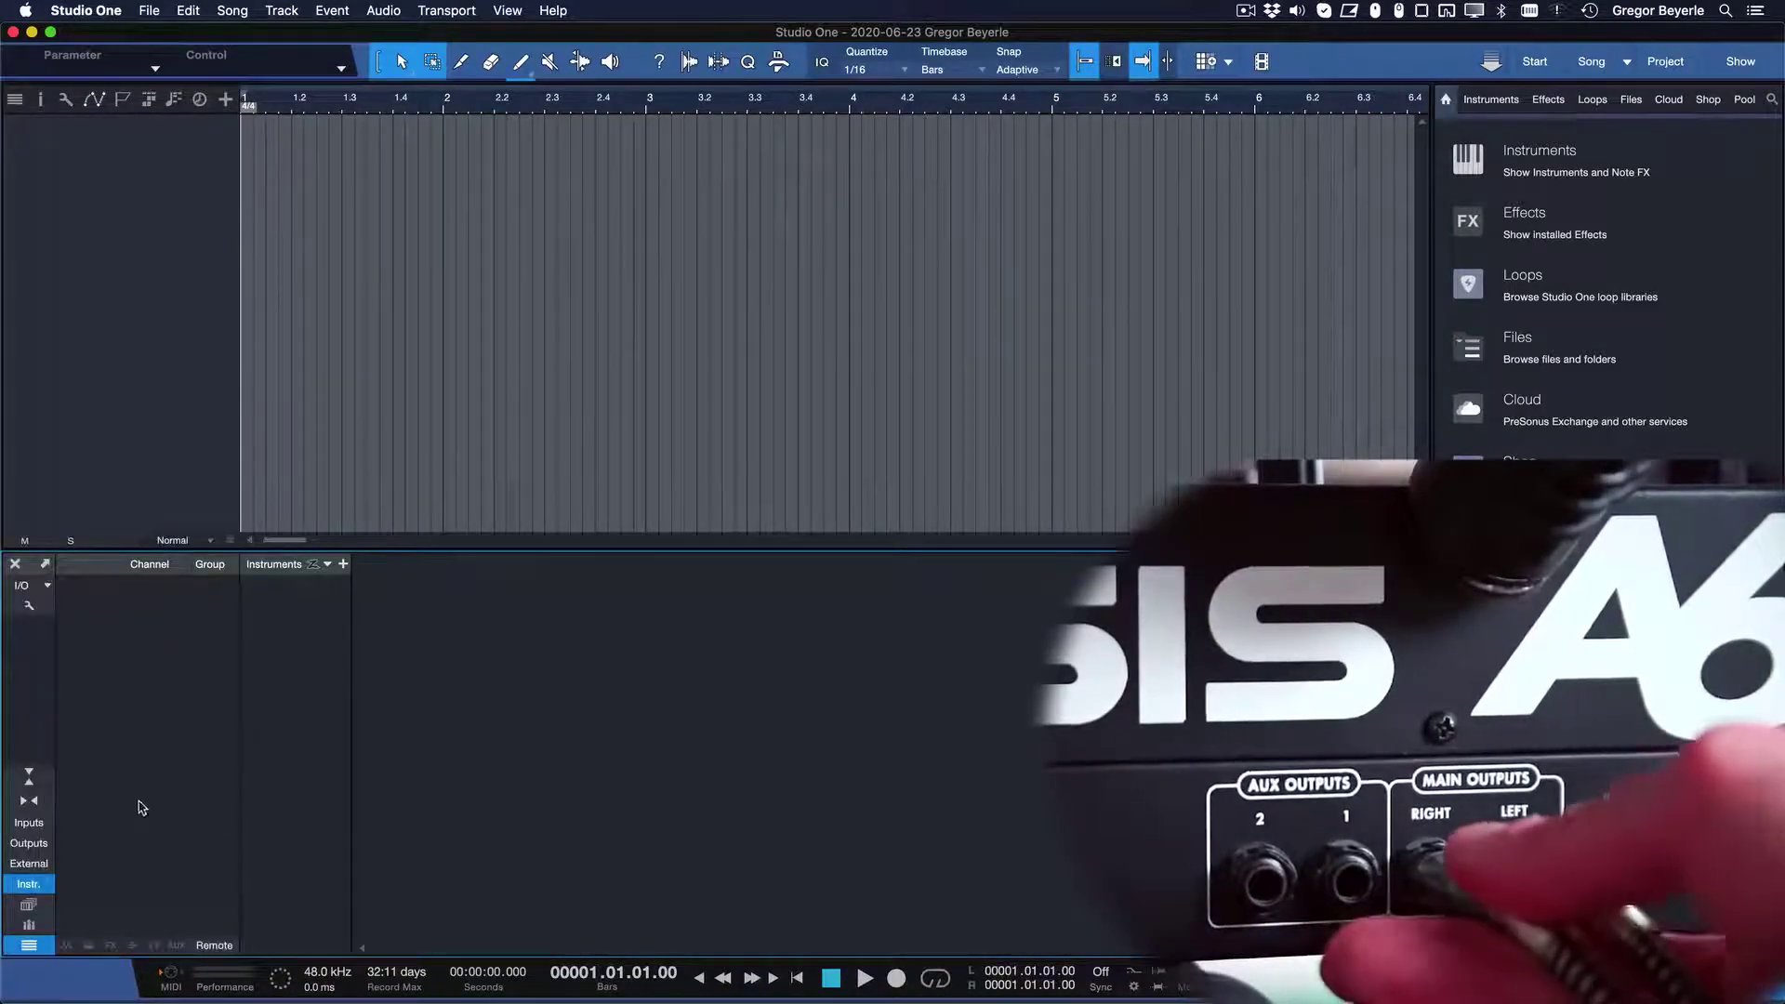
left_click(29, 863)
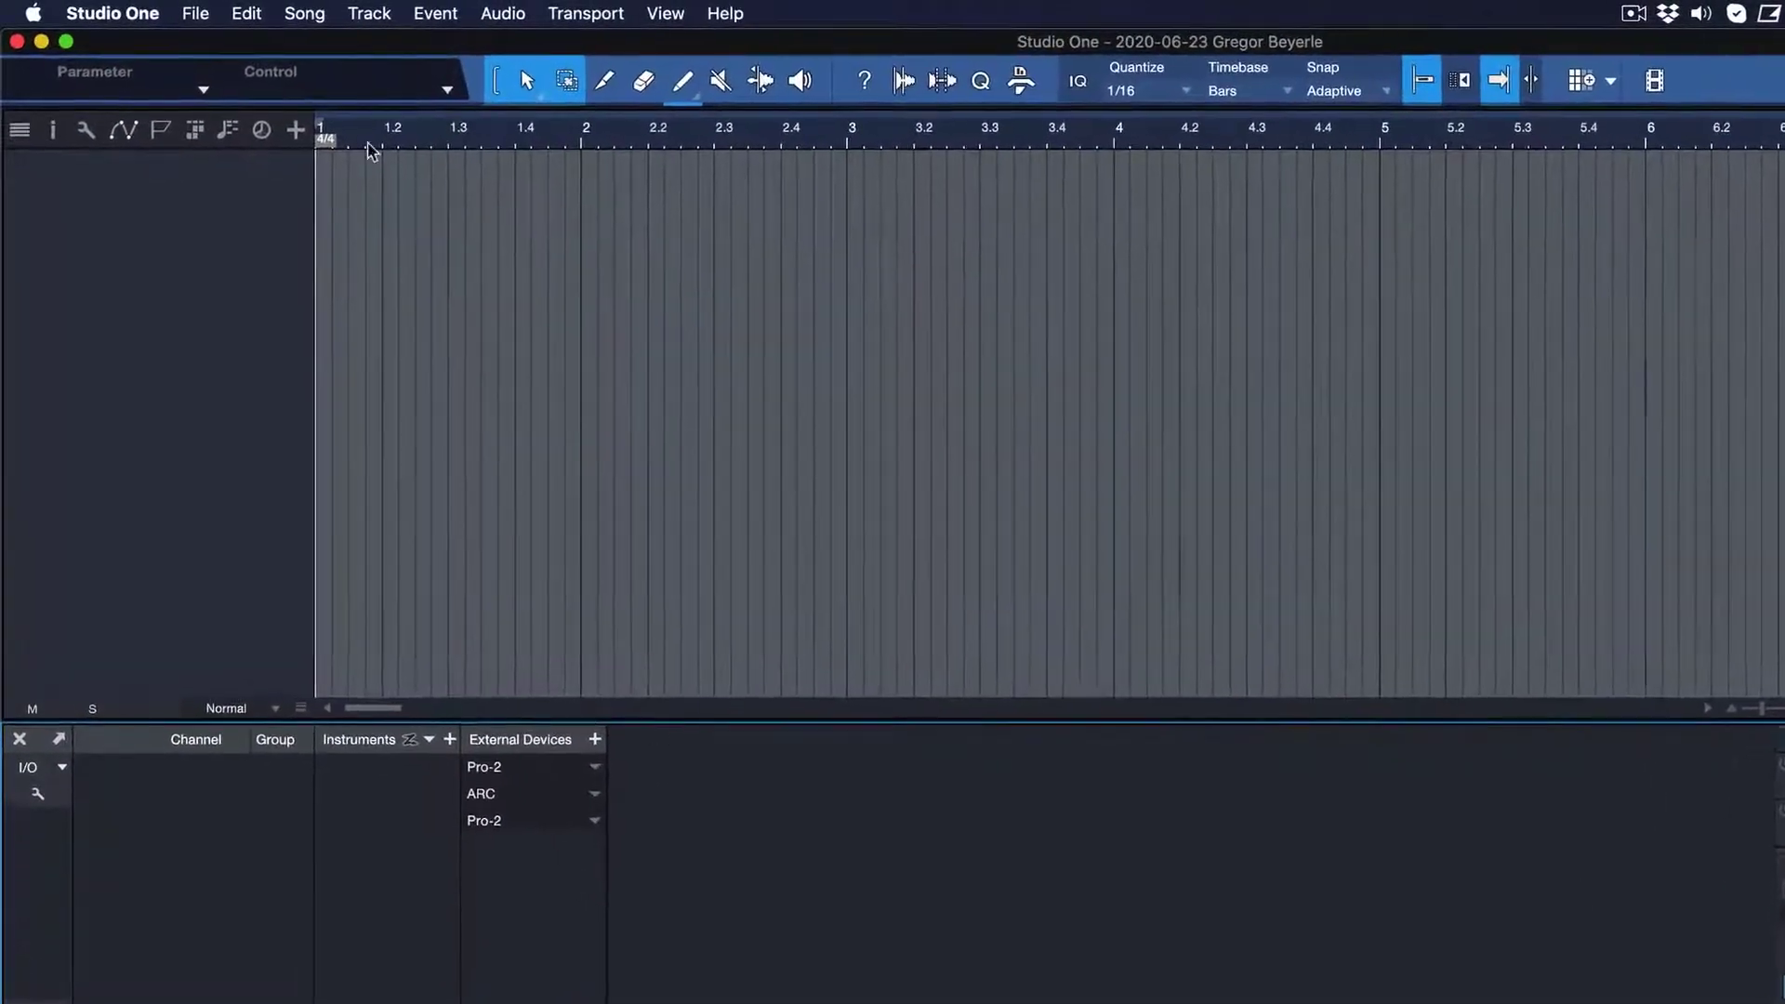
Step: In Song Setup's audio inputs, add a new stereo input named Pro-2
left_click(232, 10)
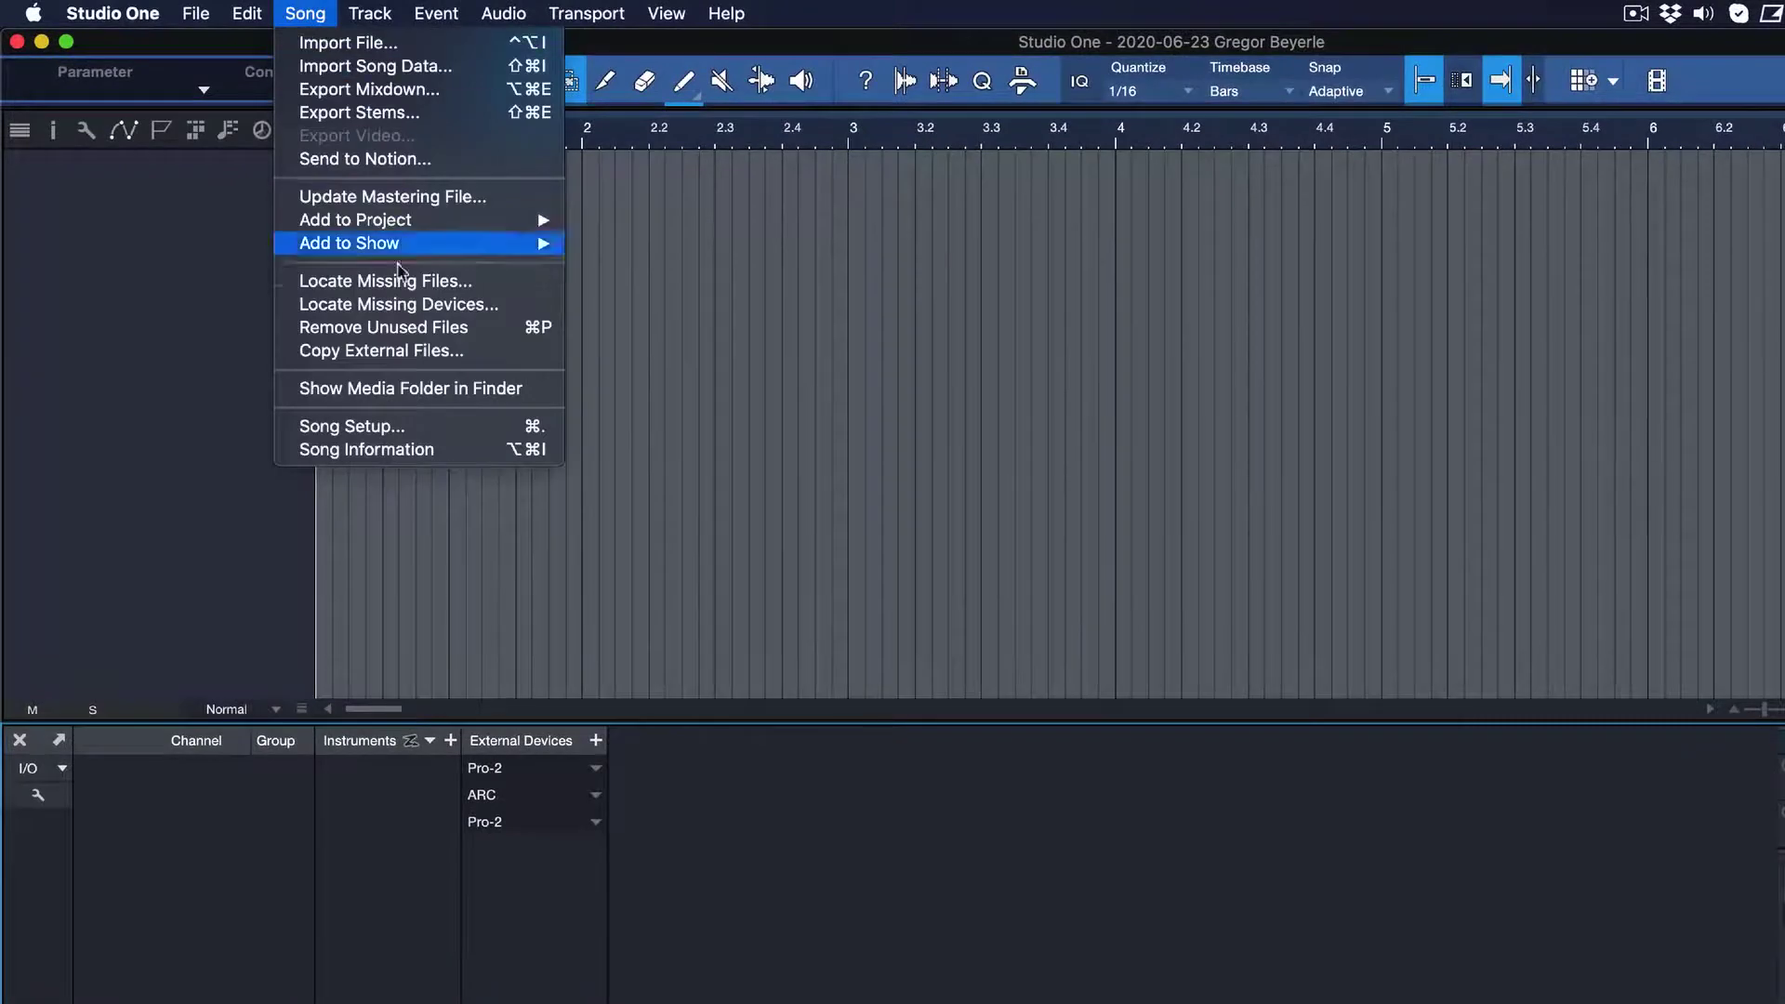
left_click(400, 426)
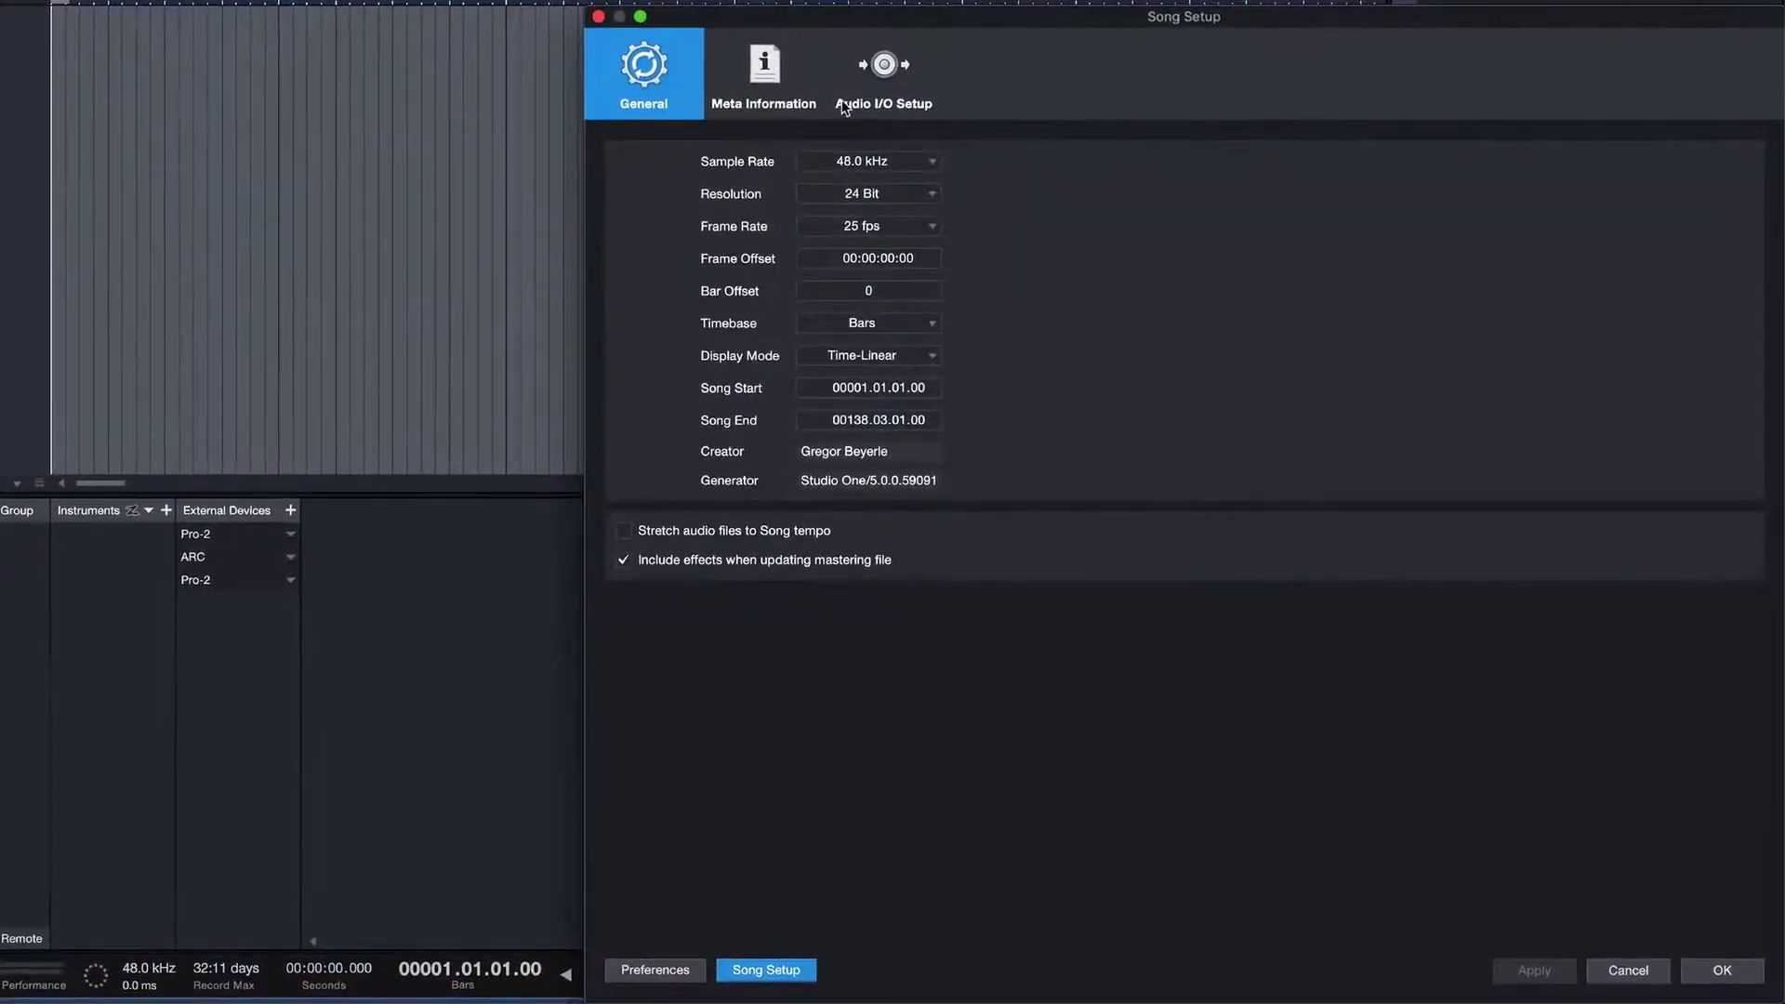
left_click(844, 108)
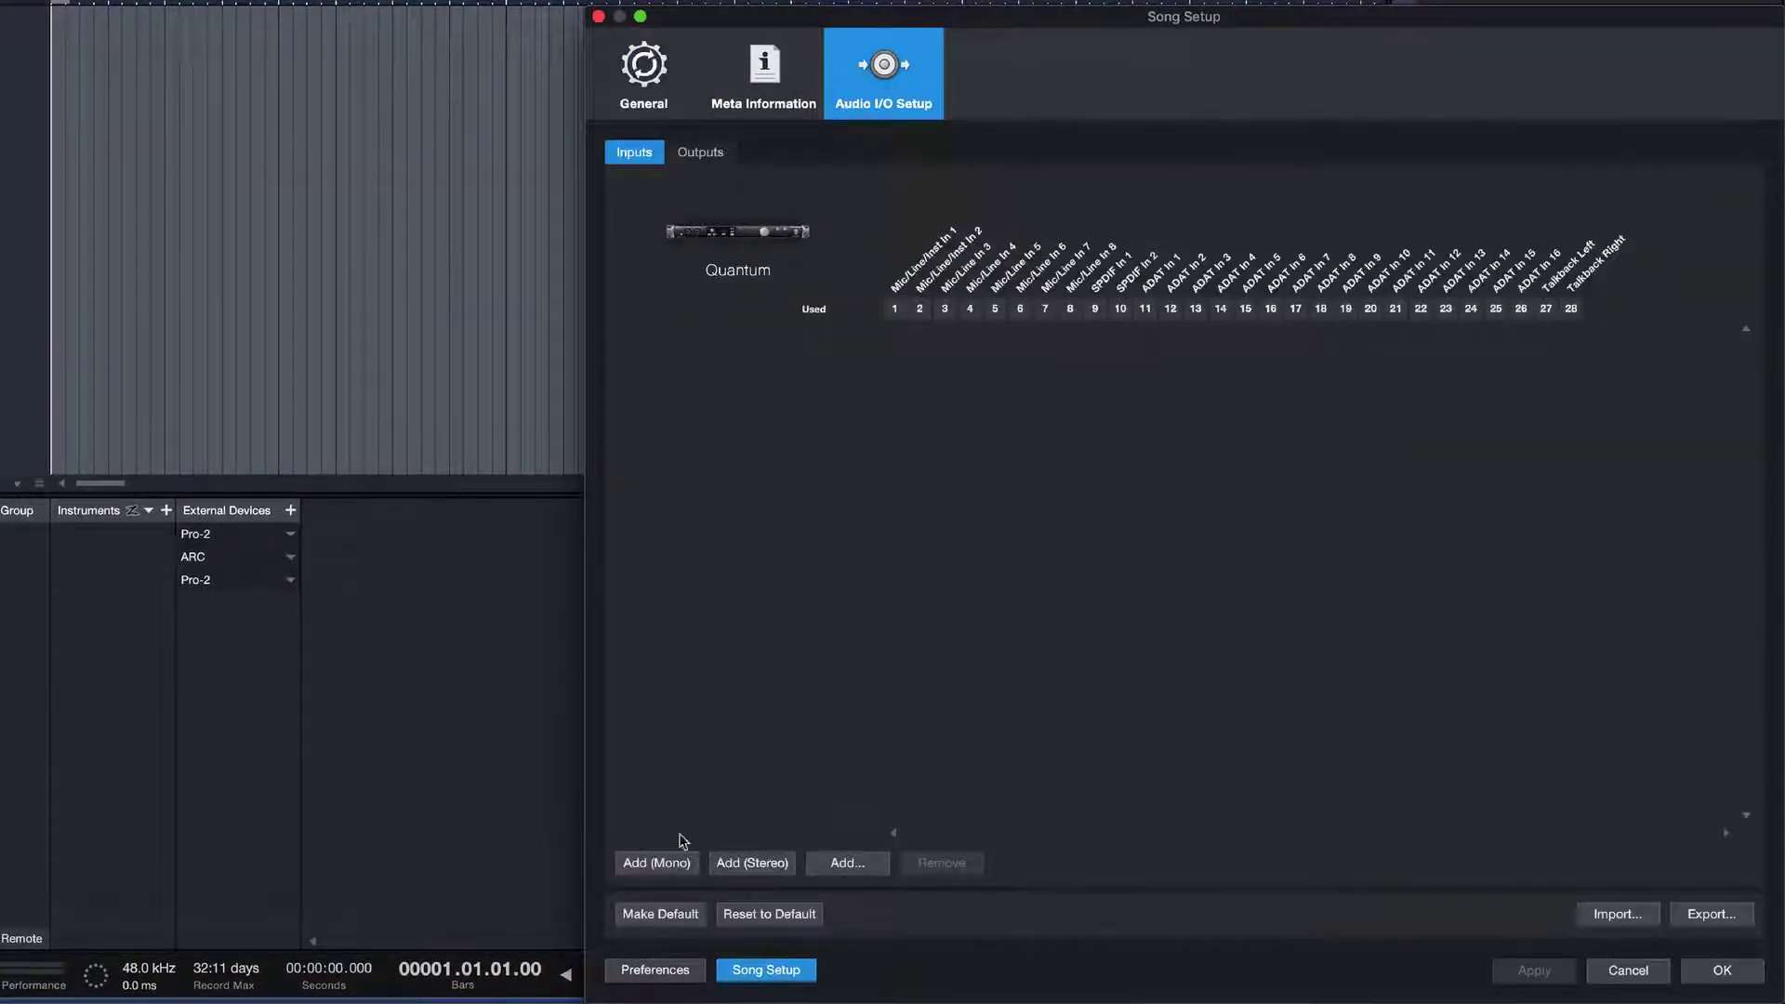
left_click(780, 865)
left_click(725, 337)
left_click(724, 336)
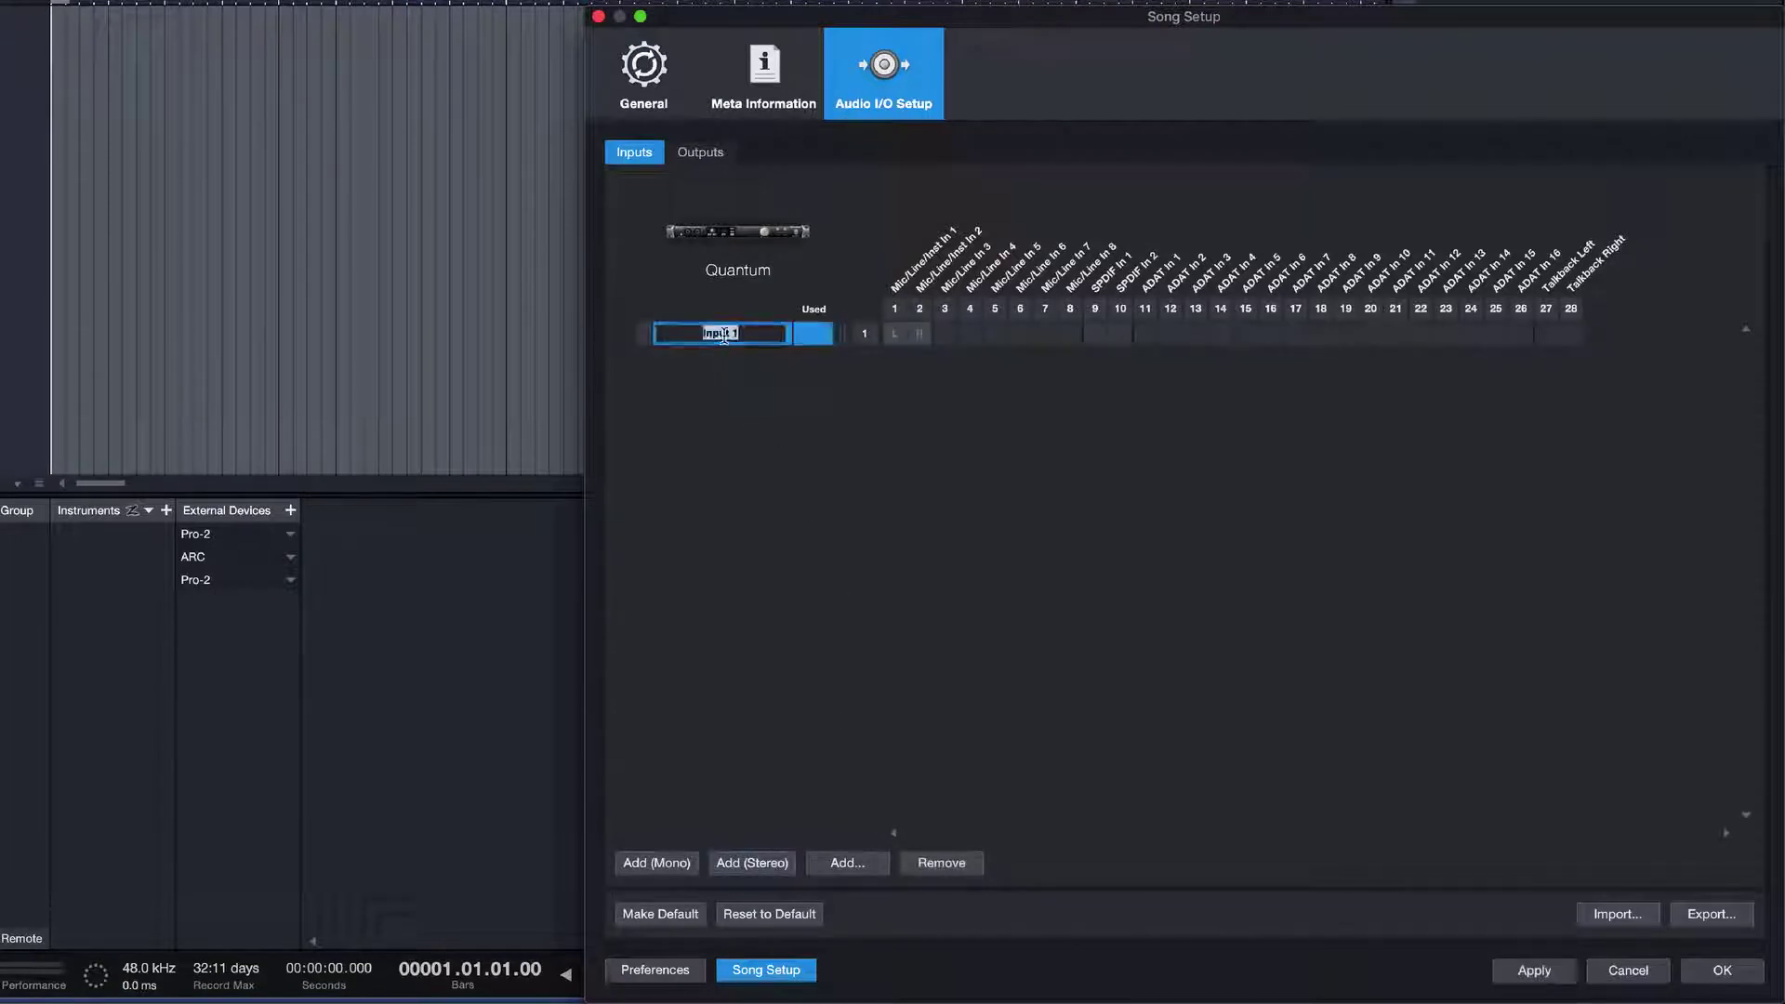
type("Pro-2")
key("Return")
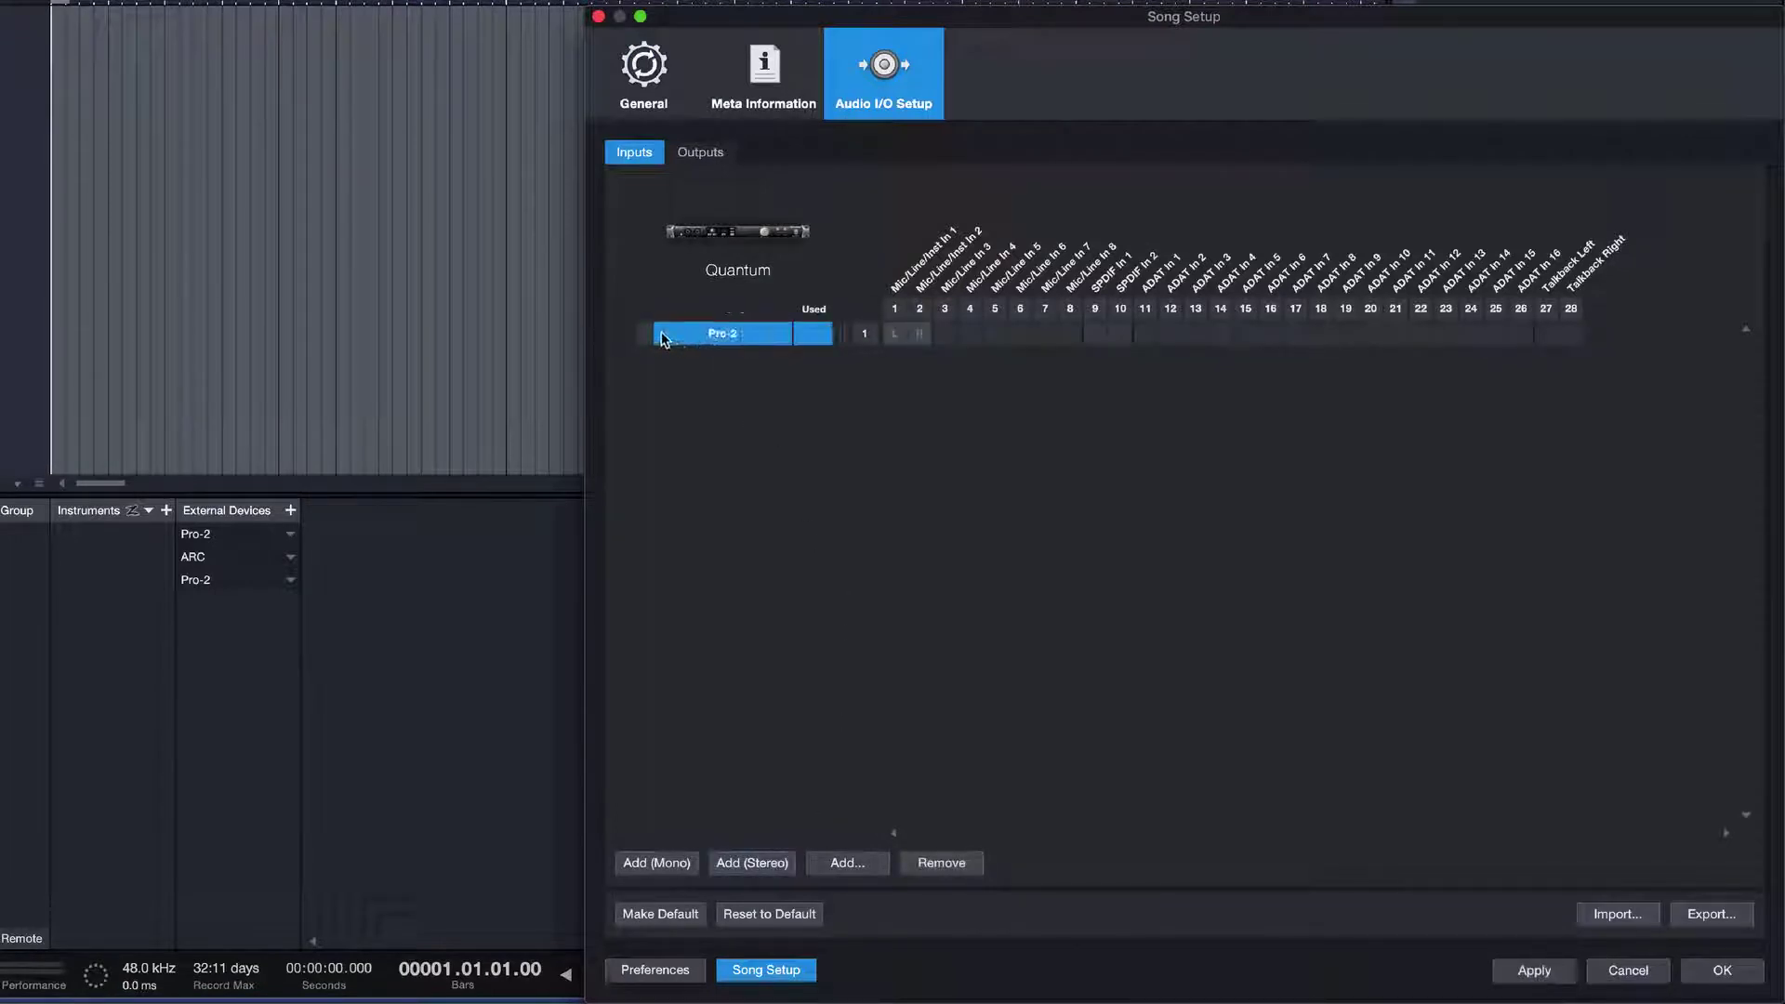
Step: Colour the Pro-2 input cyan, route it to Quantum inputs 3-4, and apply
left_click(661, 335)
left_click(713, 367)
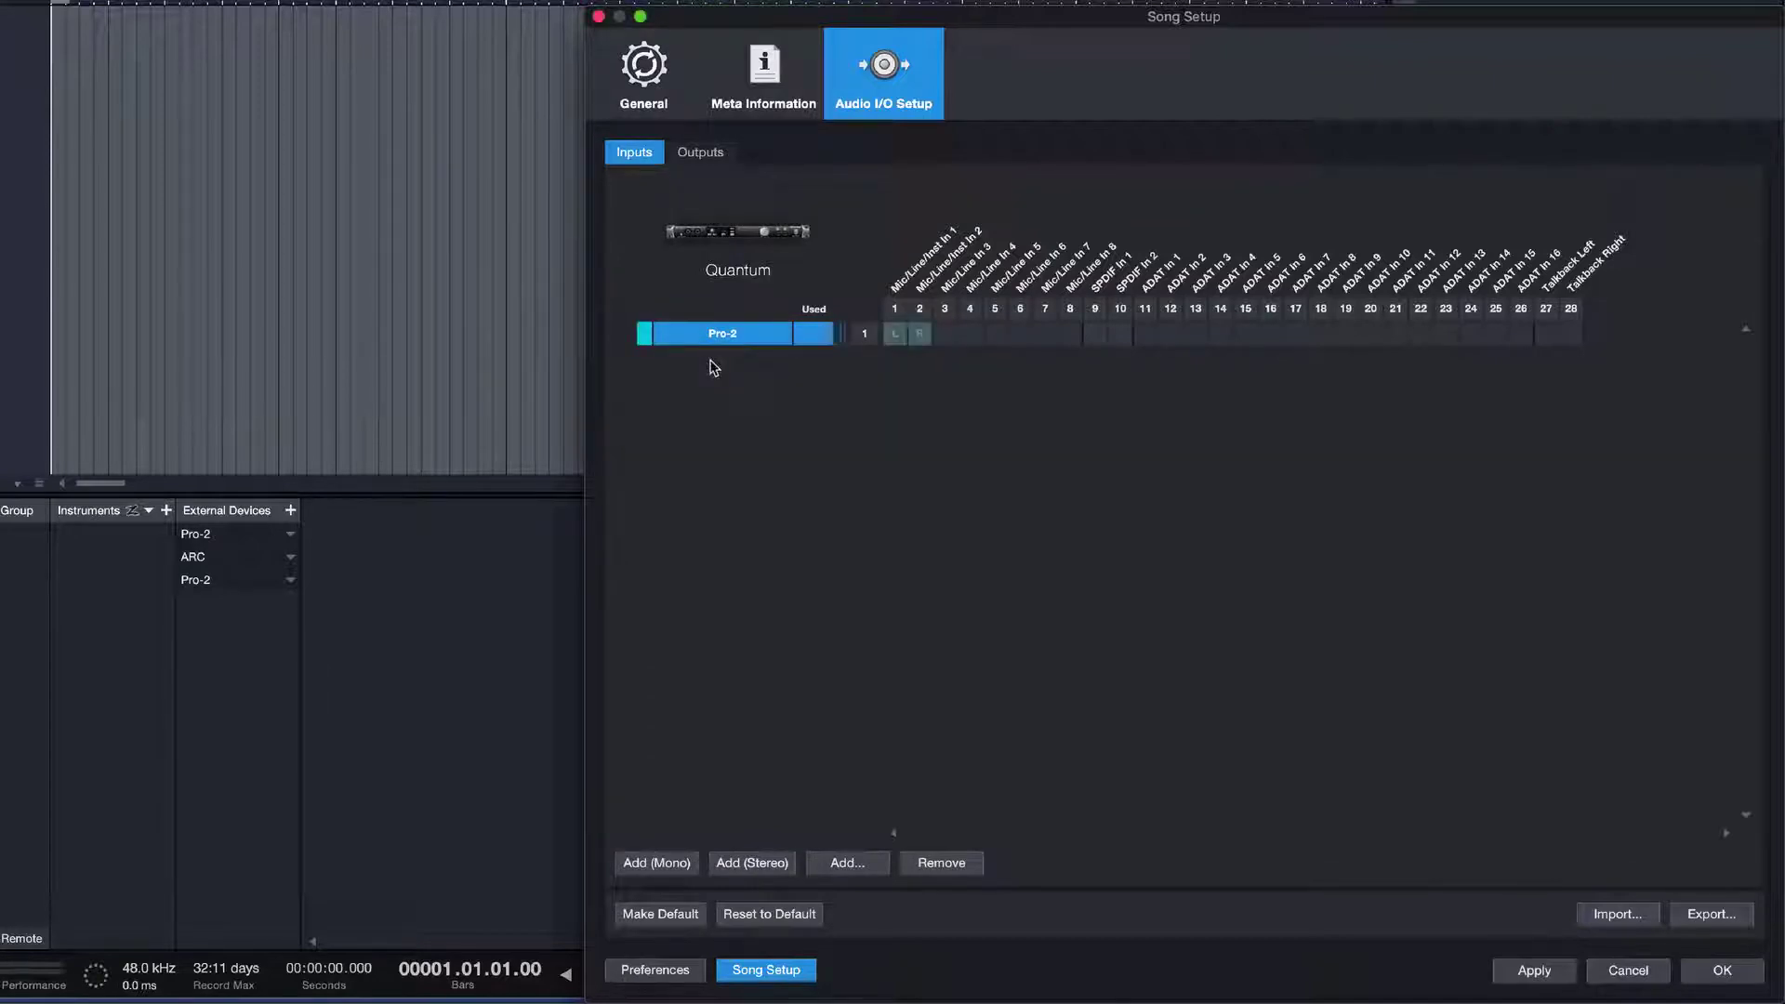
left_click(945, 333)
left_click(1532, 971)
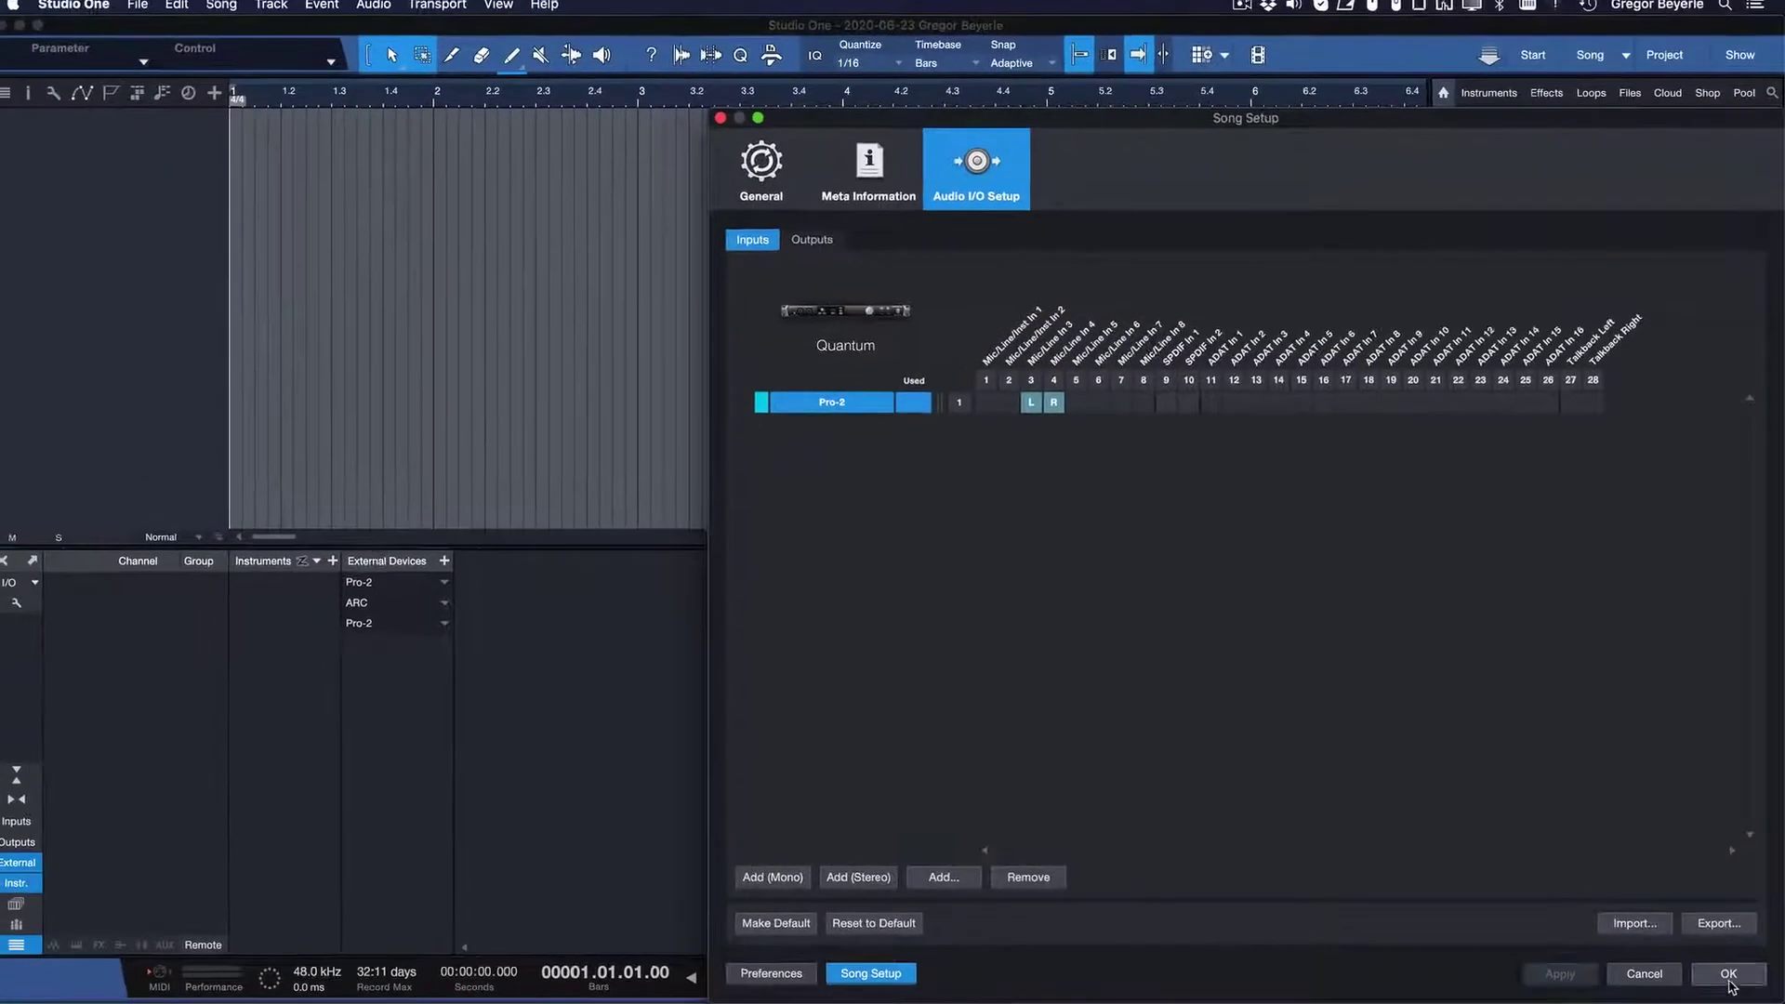
left_click(1724, 971)
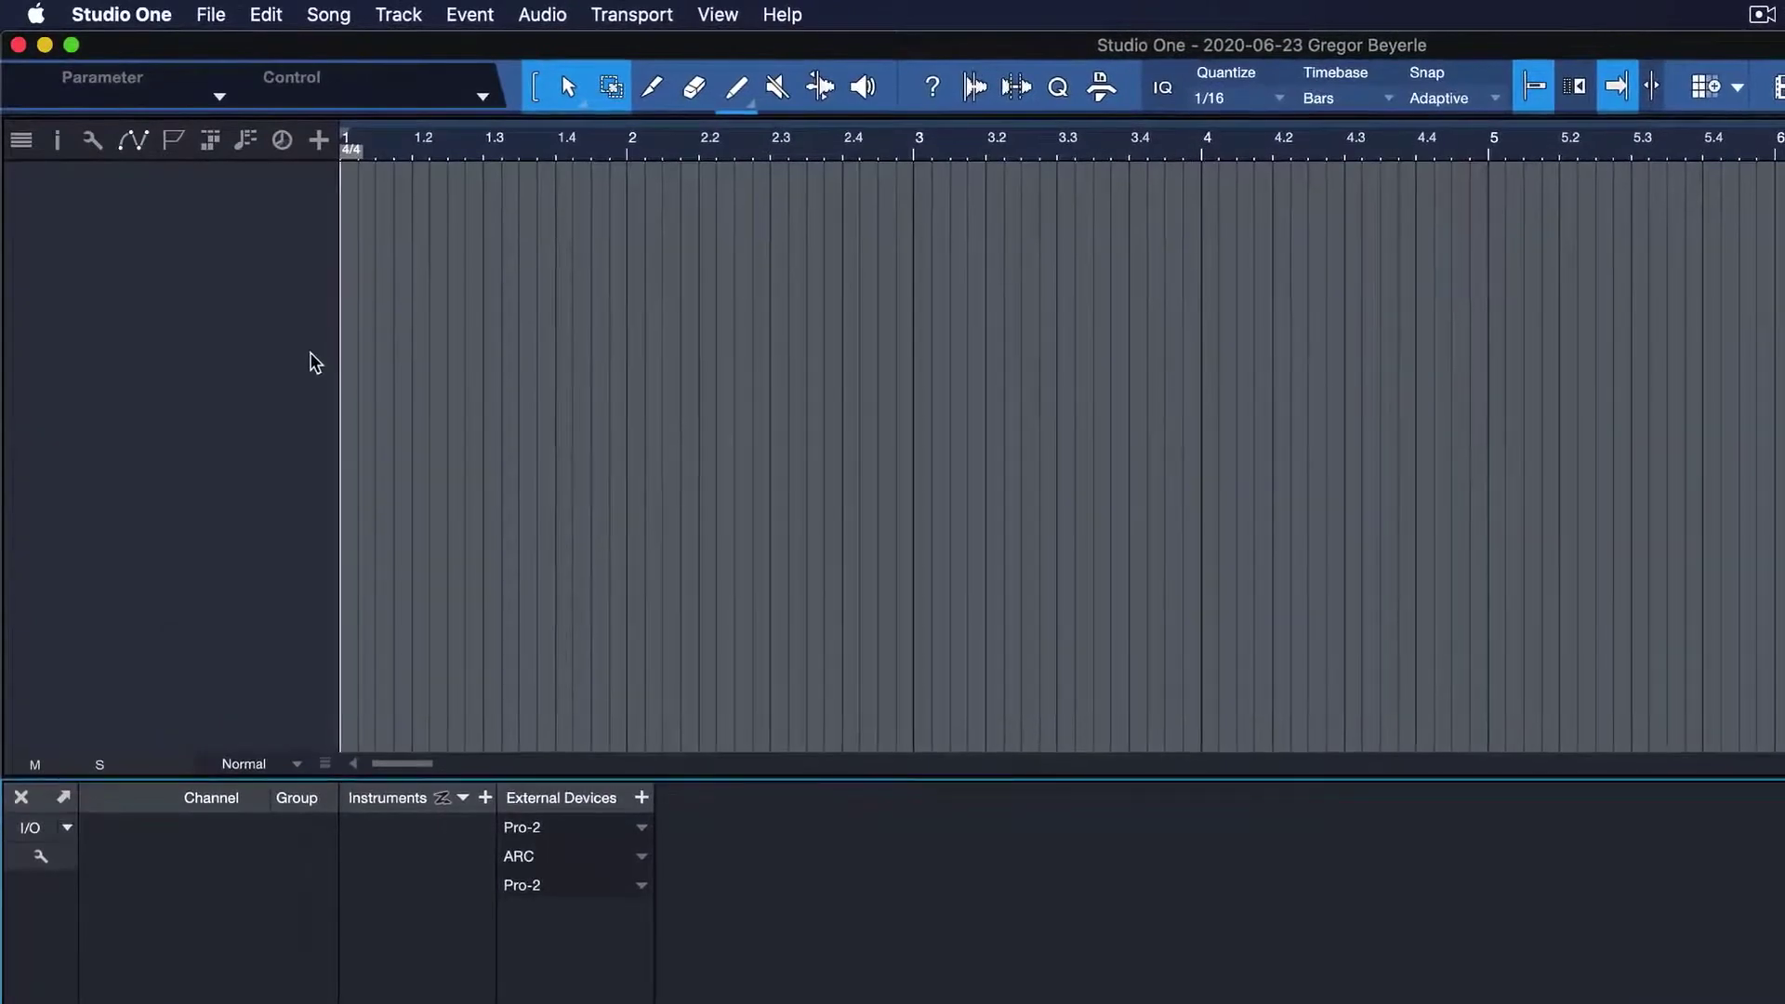
double_click(314, 363)
double_click(314, 362)
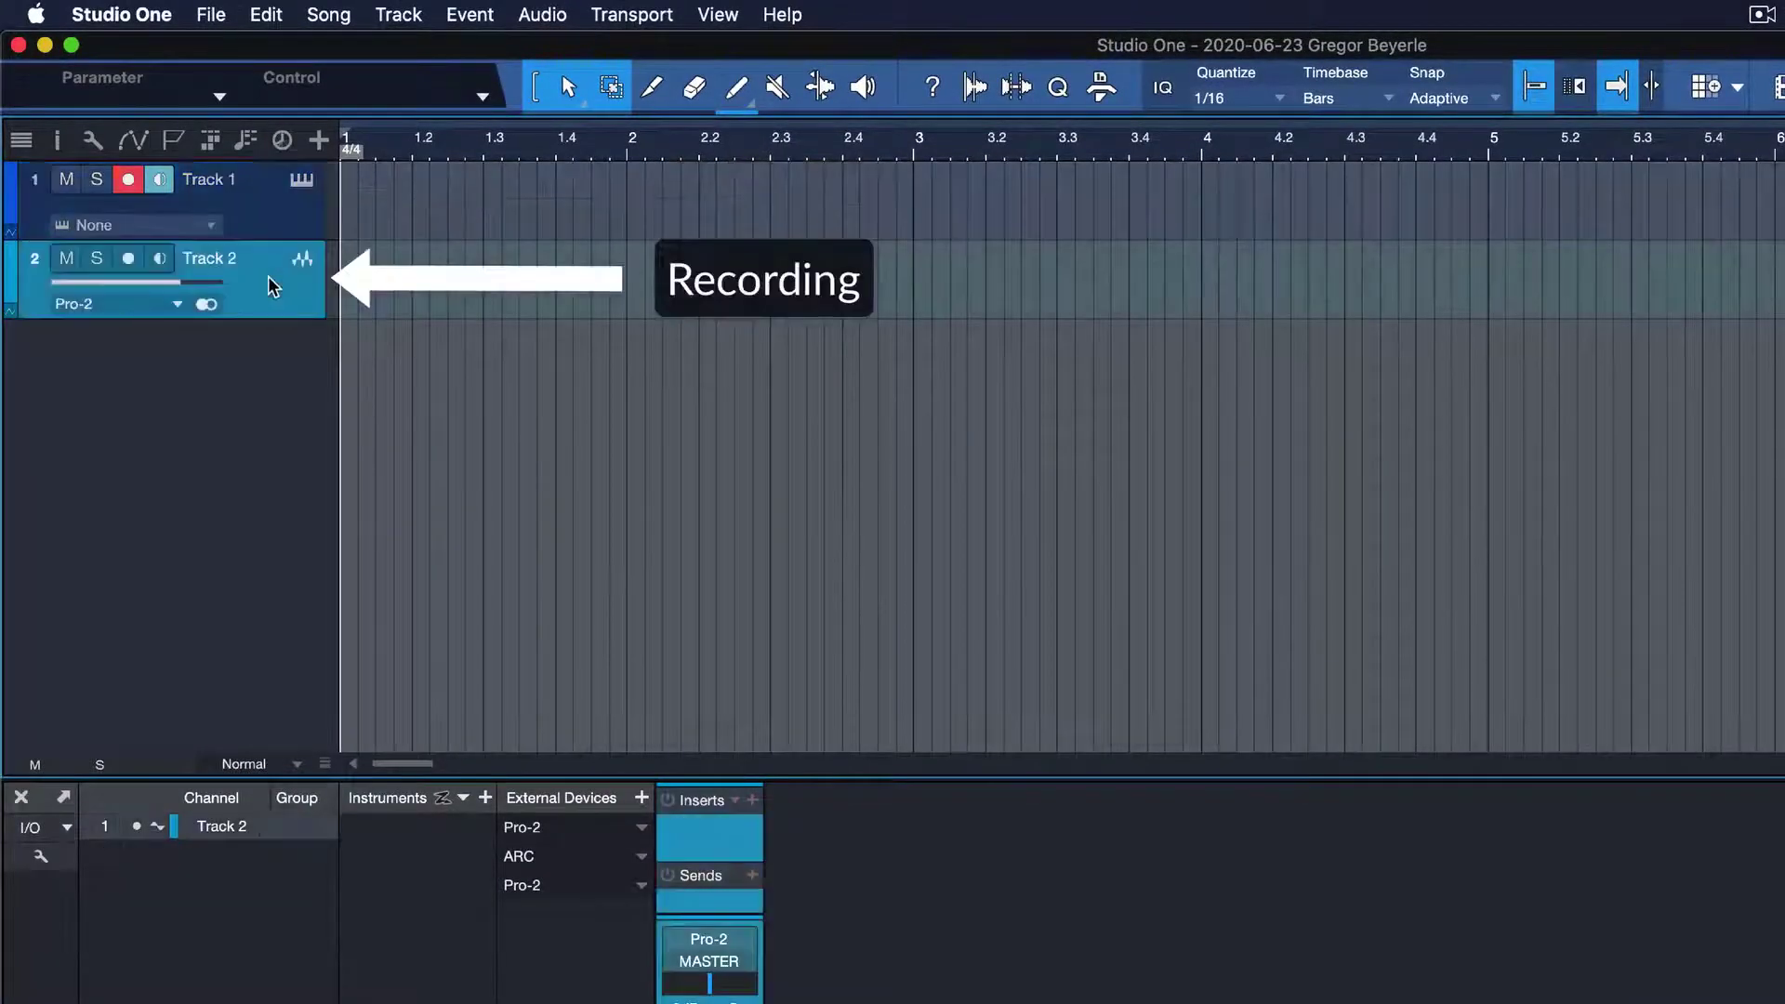
key("super+z")
key("super+z")
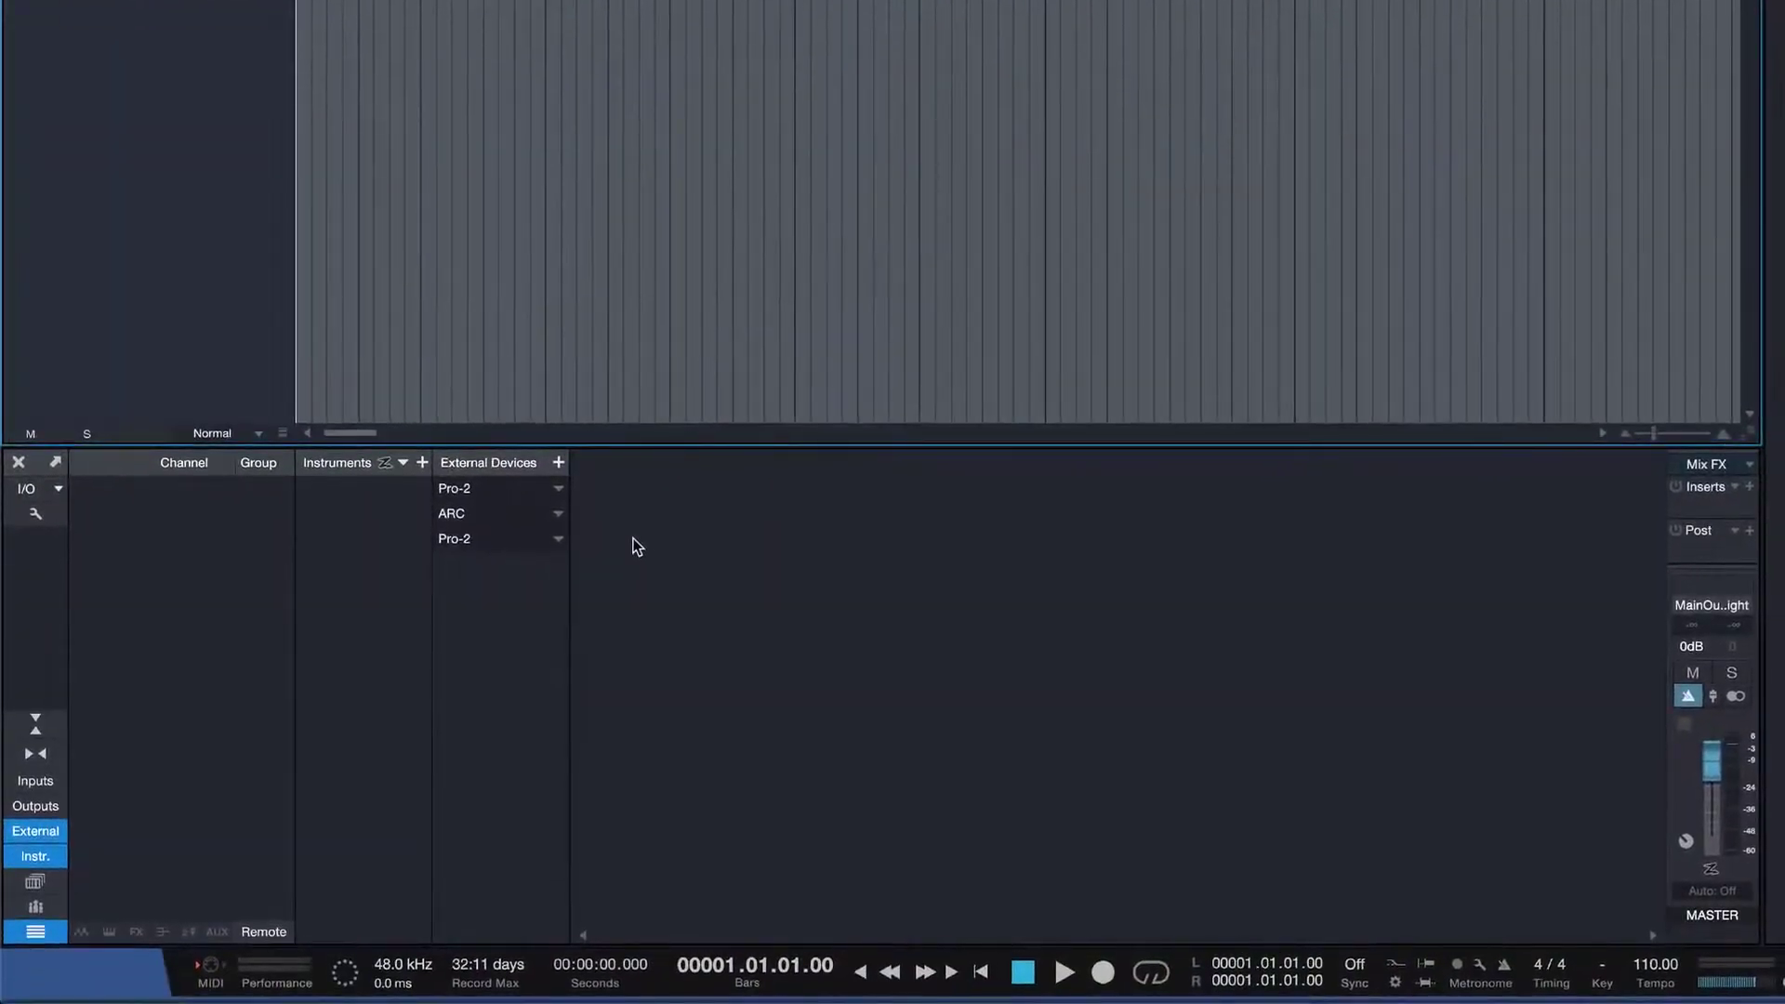
Step: Open the Pro-2 device editor and add an Aux 1 channel fed from the Pro-2 input
left_click(559, 541)
double_click(478, 549)
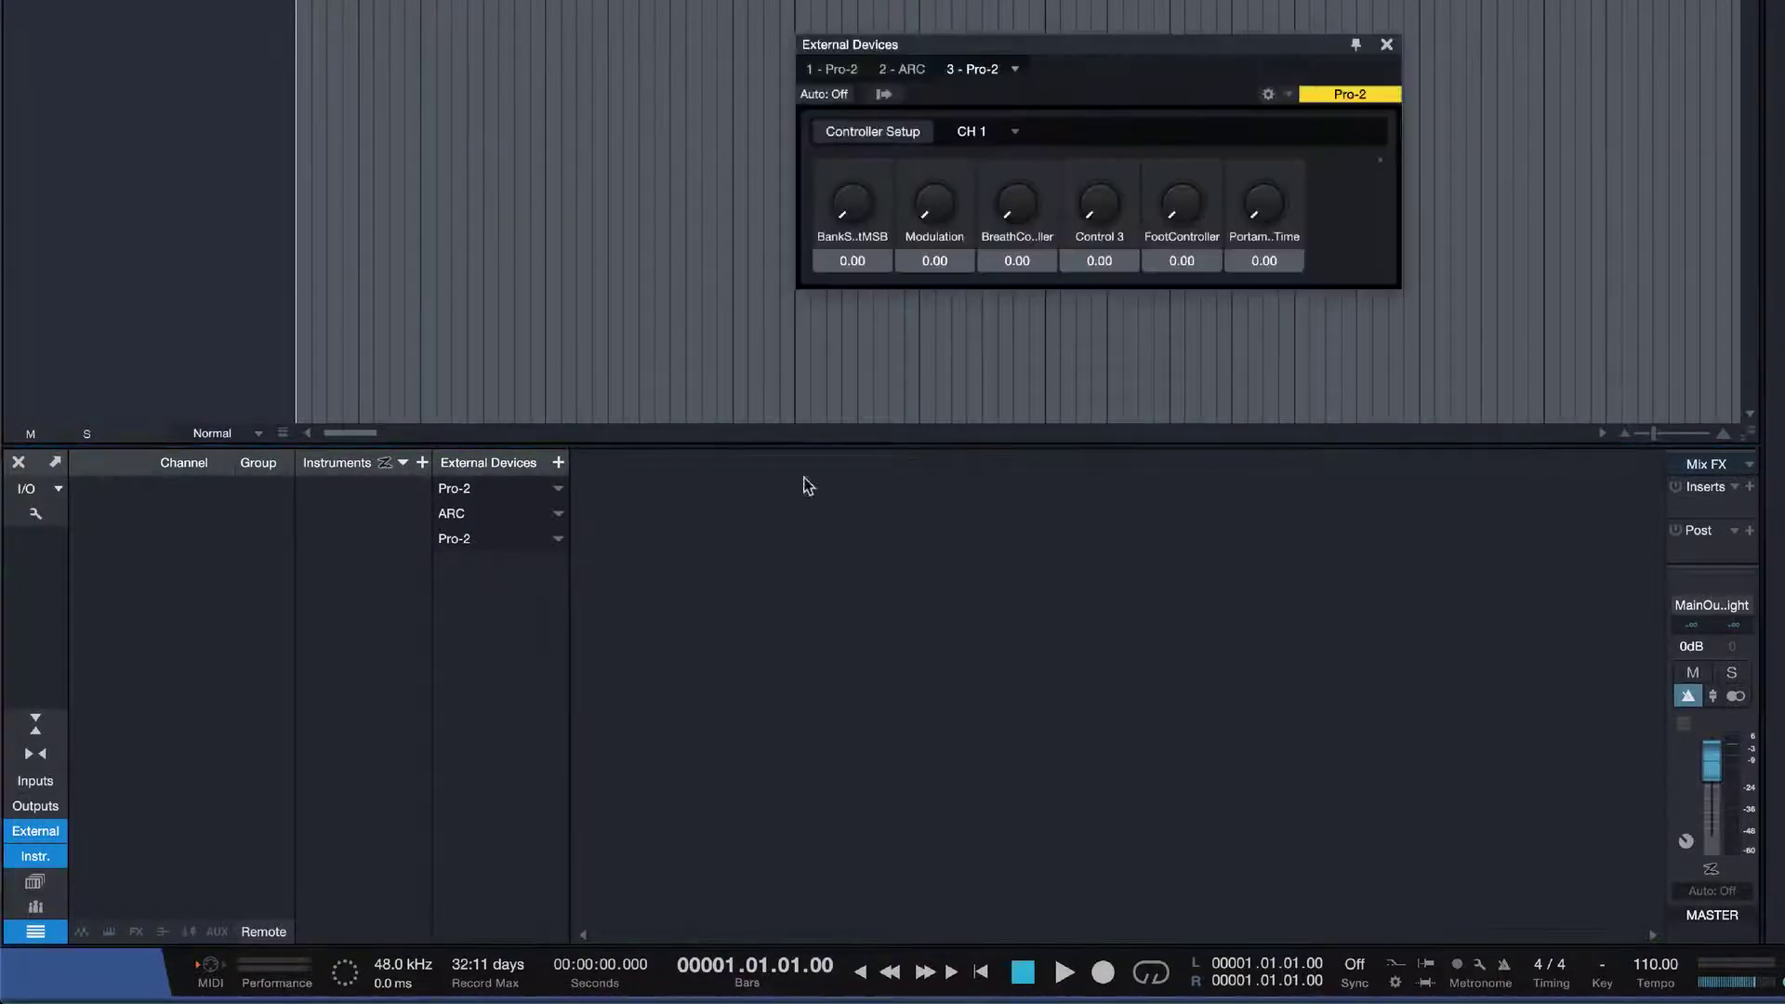
left_click(890, 94)
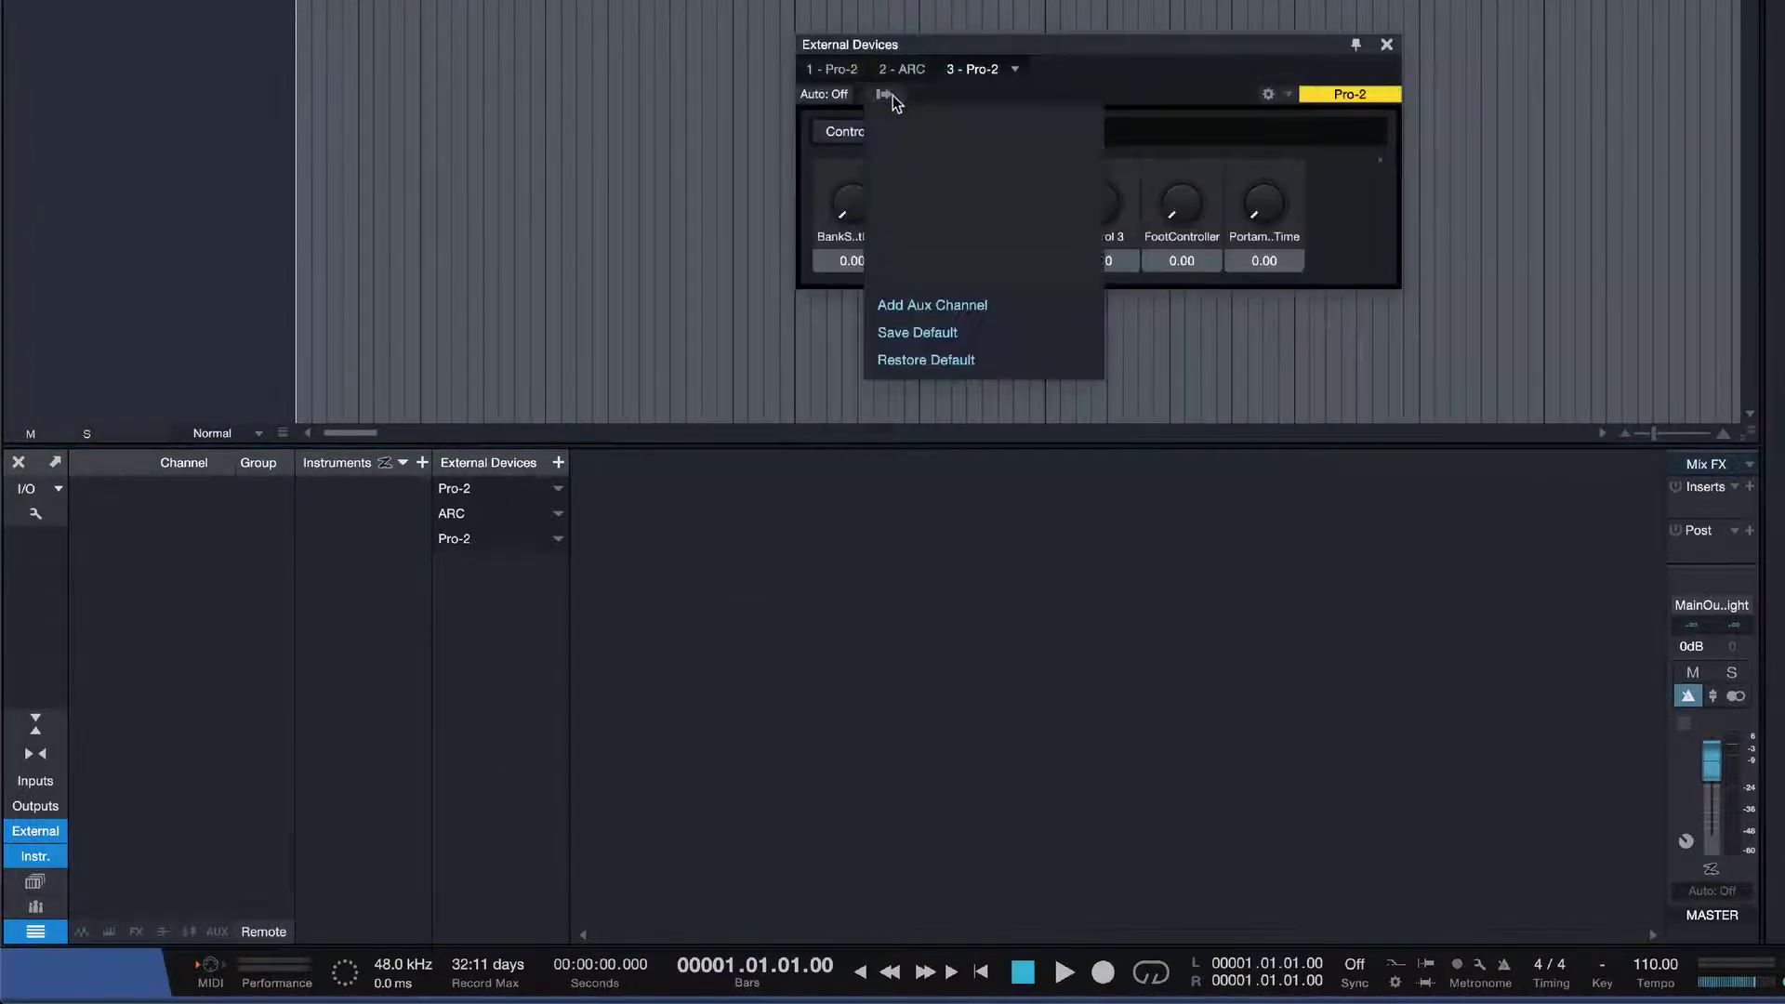
left_click(967, 307)
left_click(609, 586)
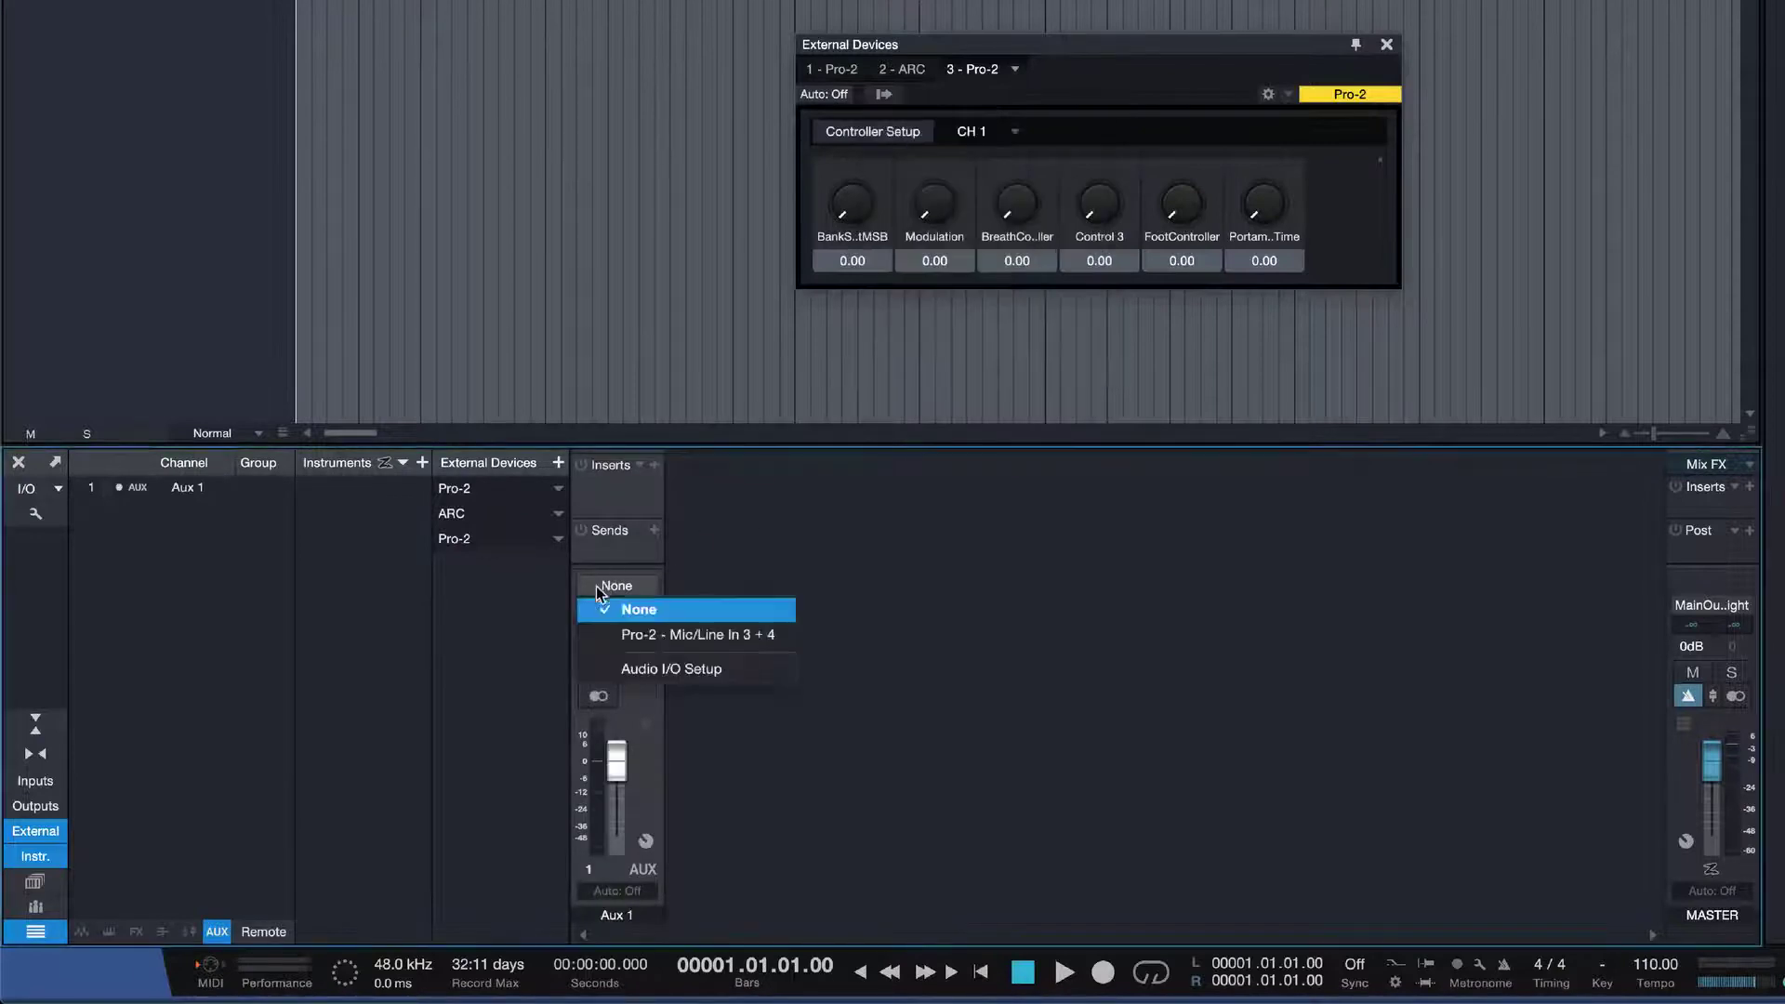
left_click(648, 632)
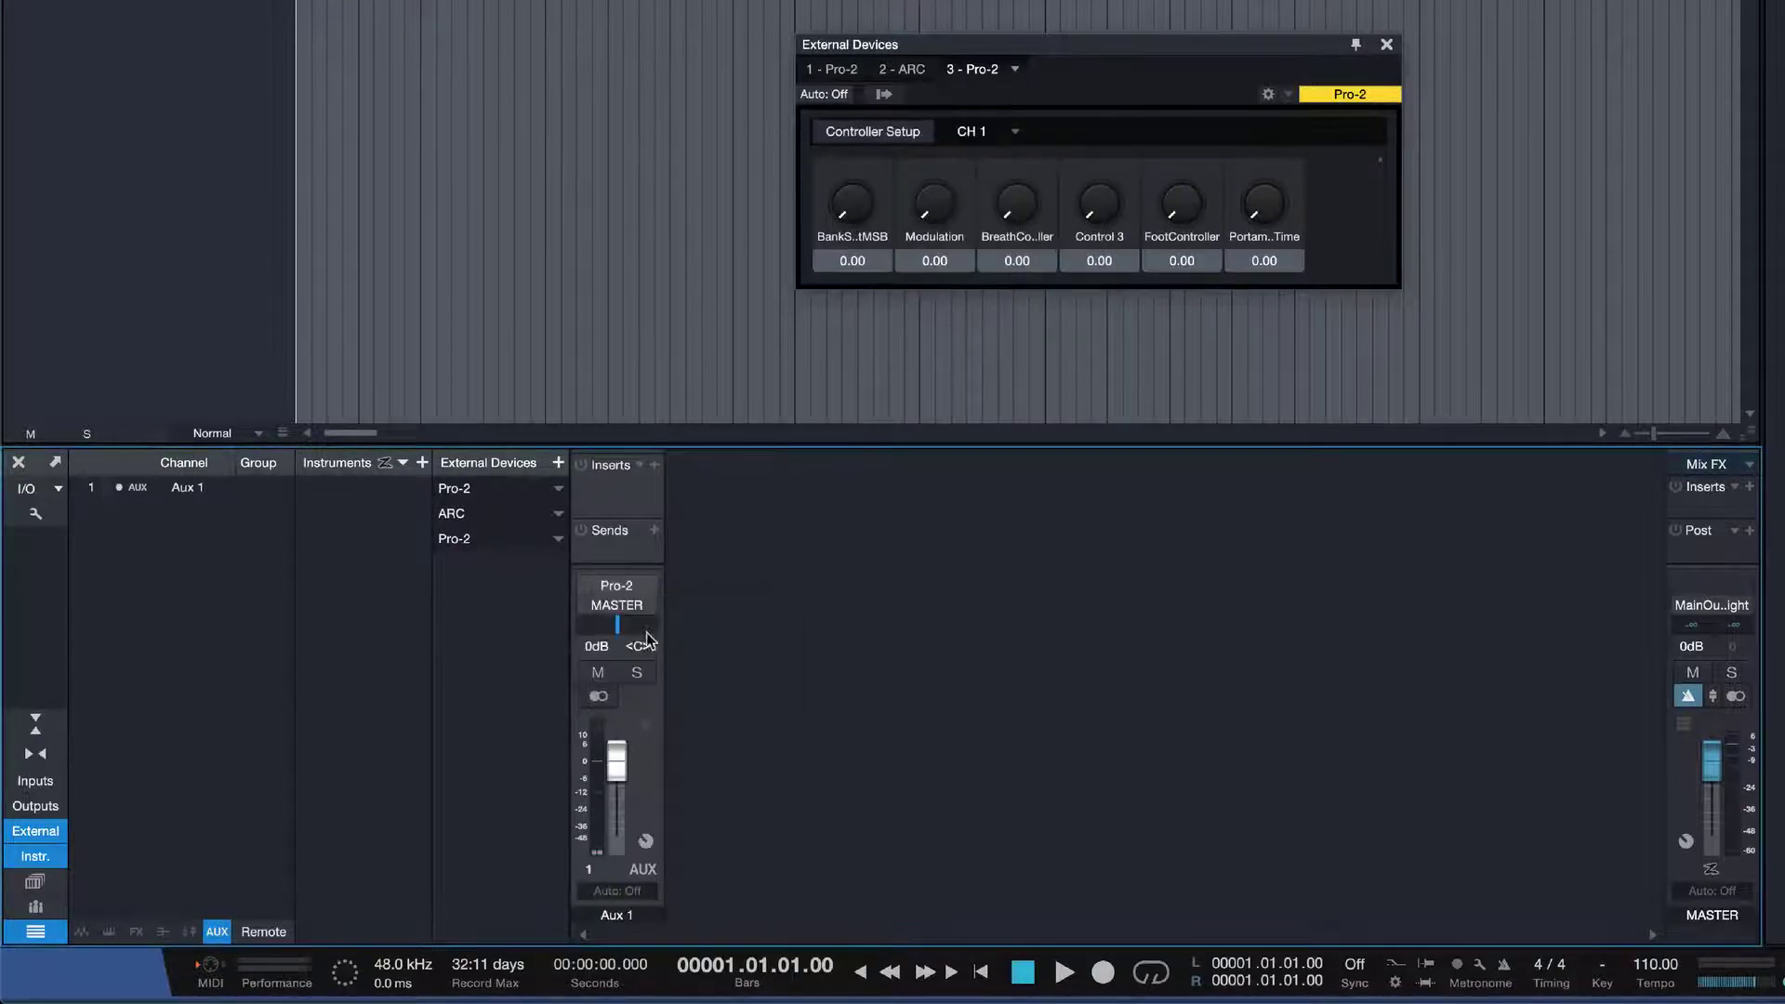
Step: Save the aux assignment as the Pro-2 device default and close the editor
left_click(890, 94)
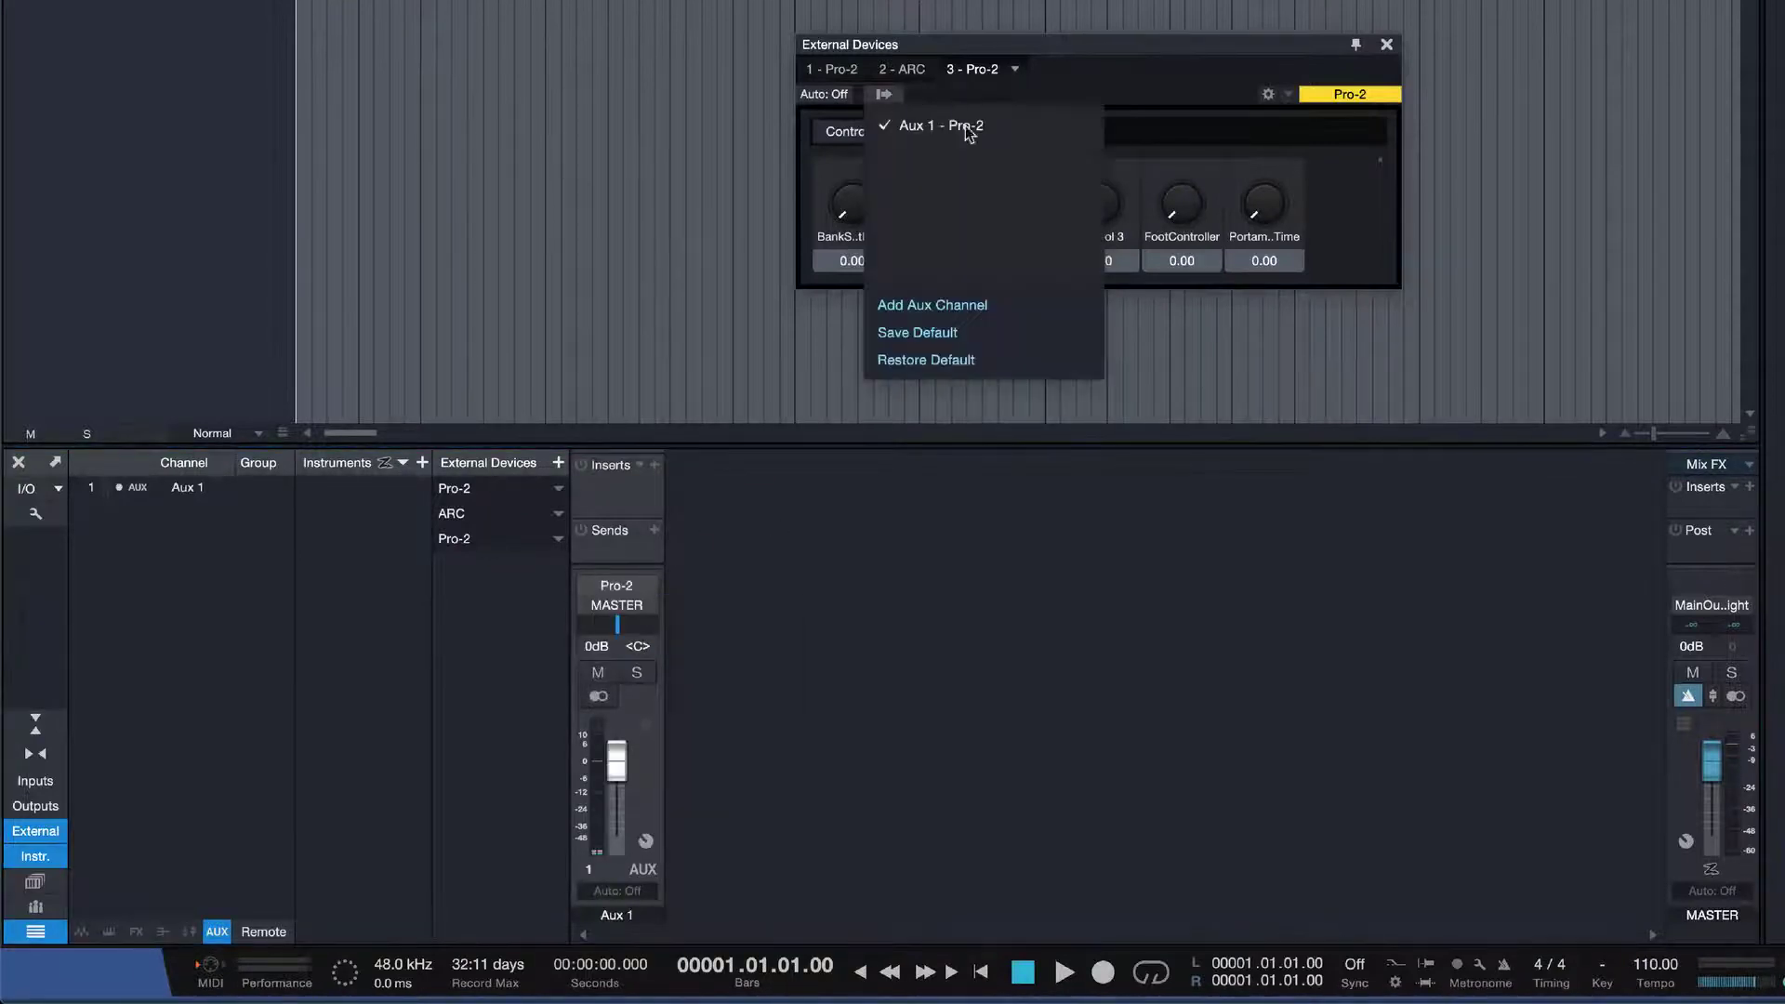
left_click(945, 342)
left_click(1255, 197)
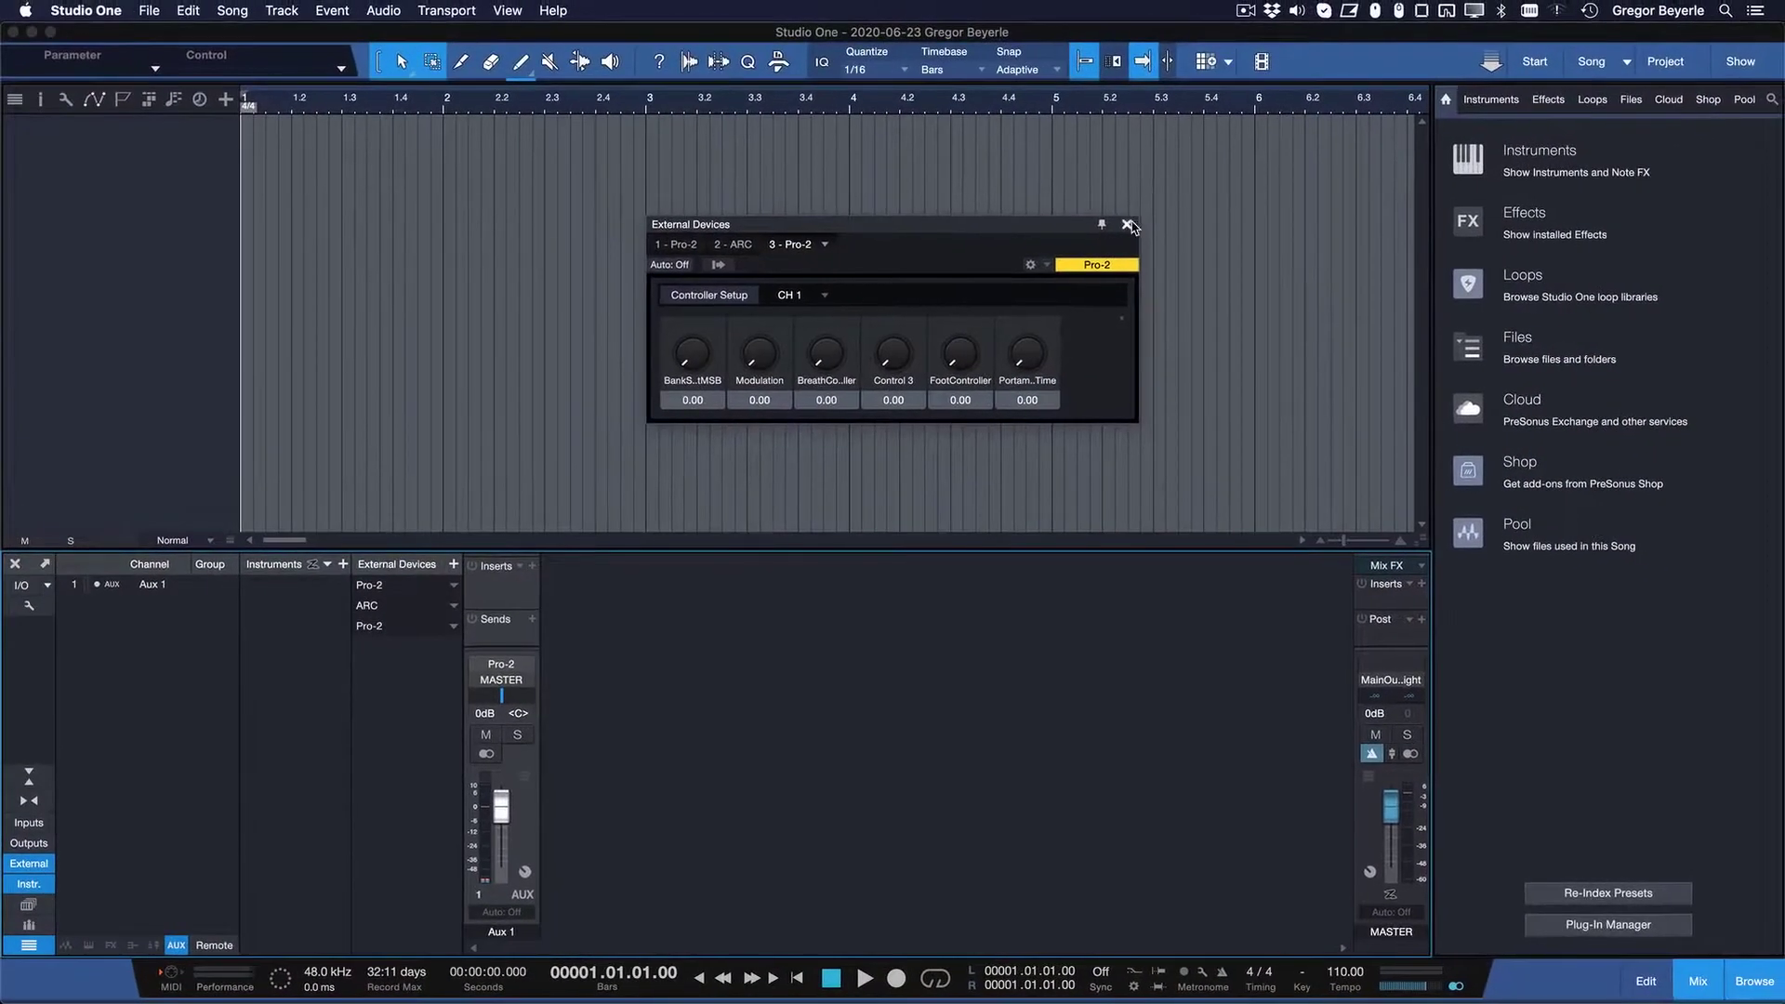
left_click(1128, 225)
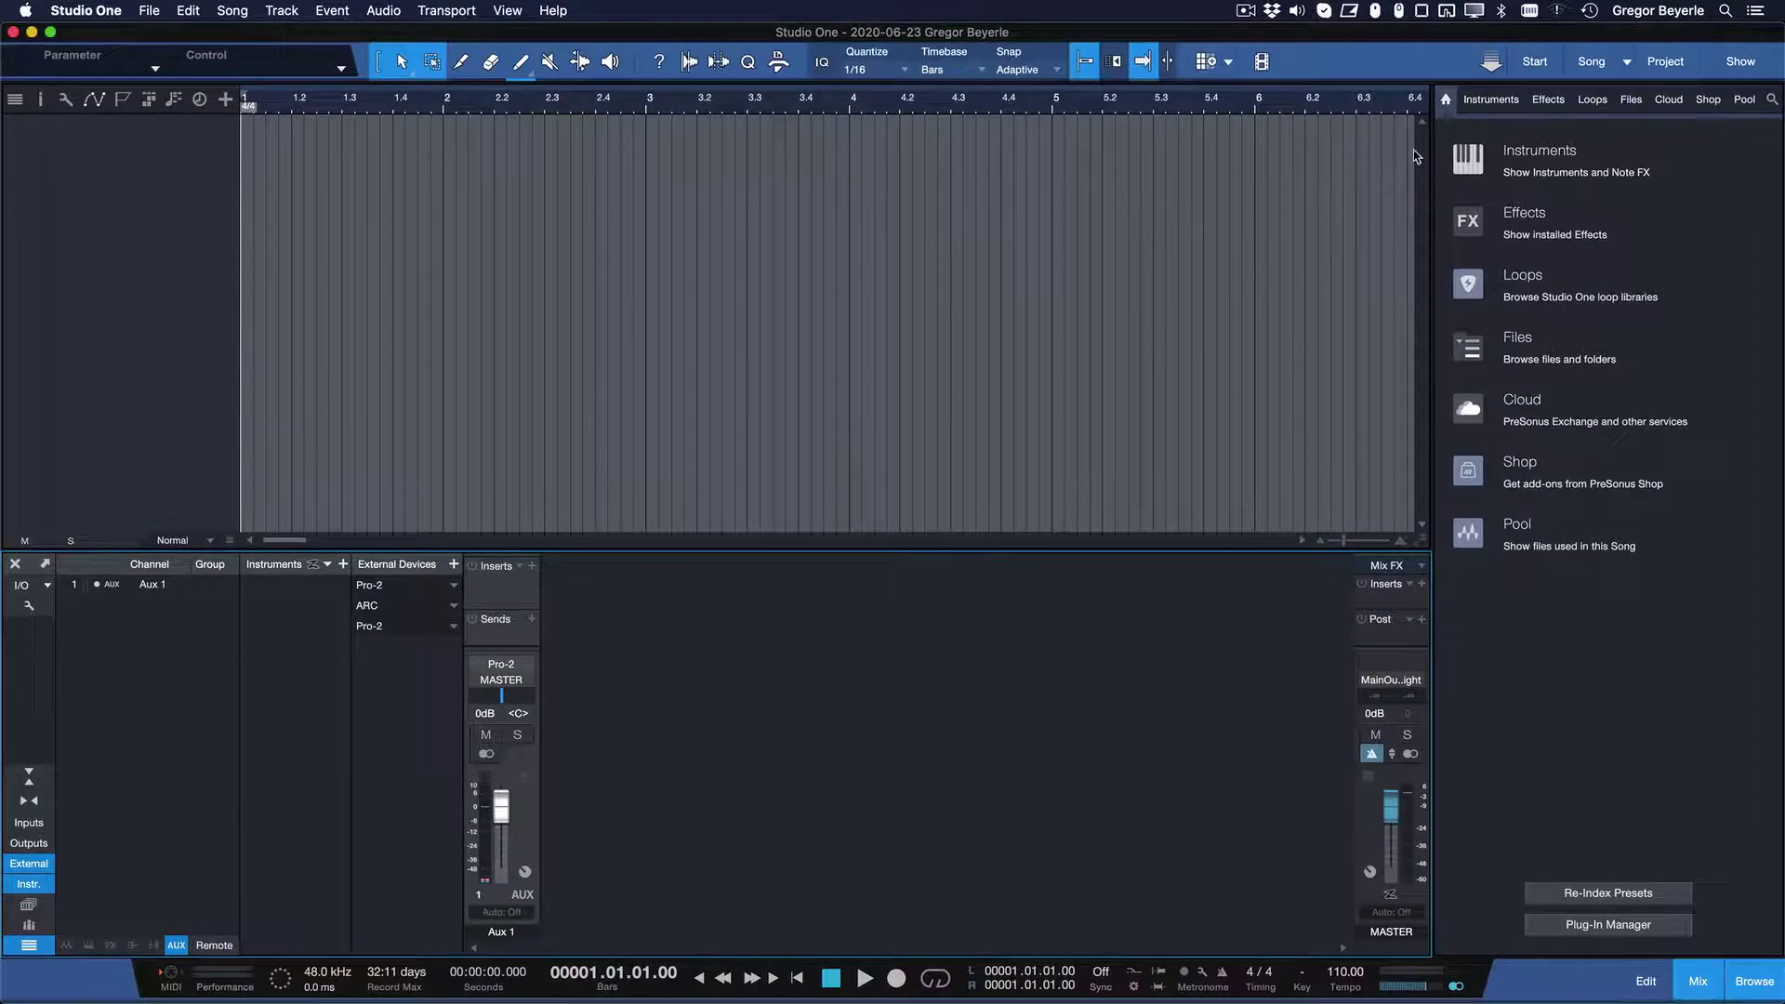
Step: Drag Pro-2 from Instruments > External Instruments into the arrangement, then bring up the console with F3
left_click(1540, 152)
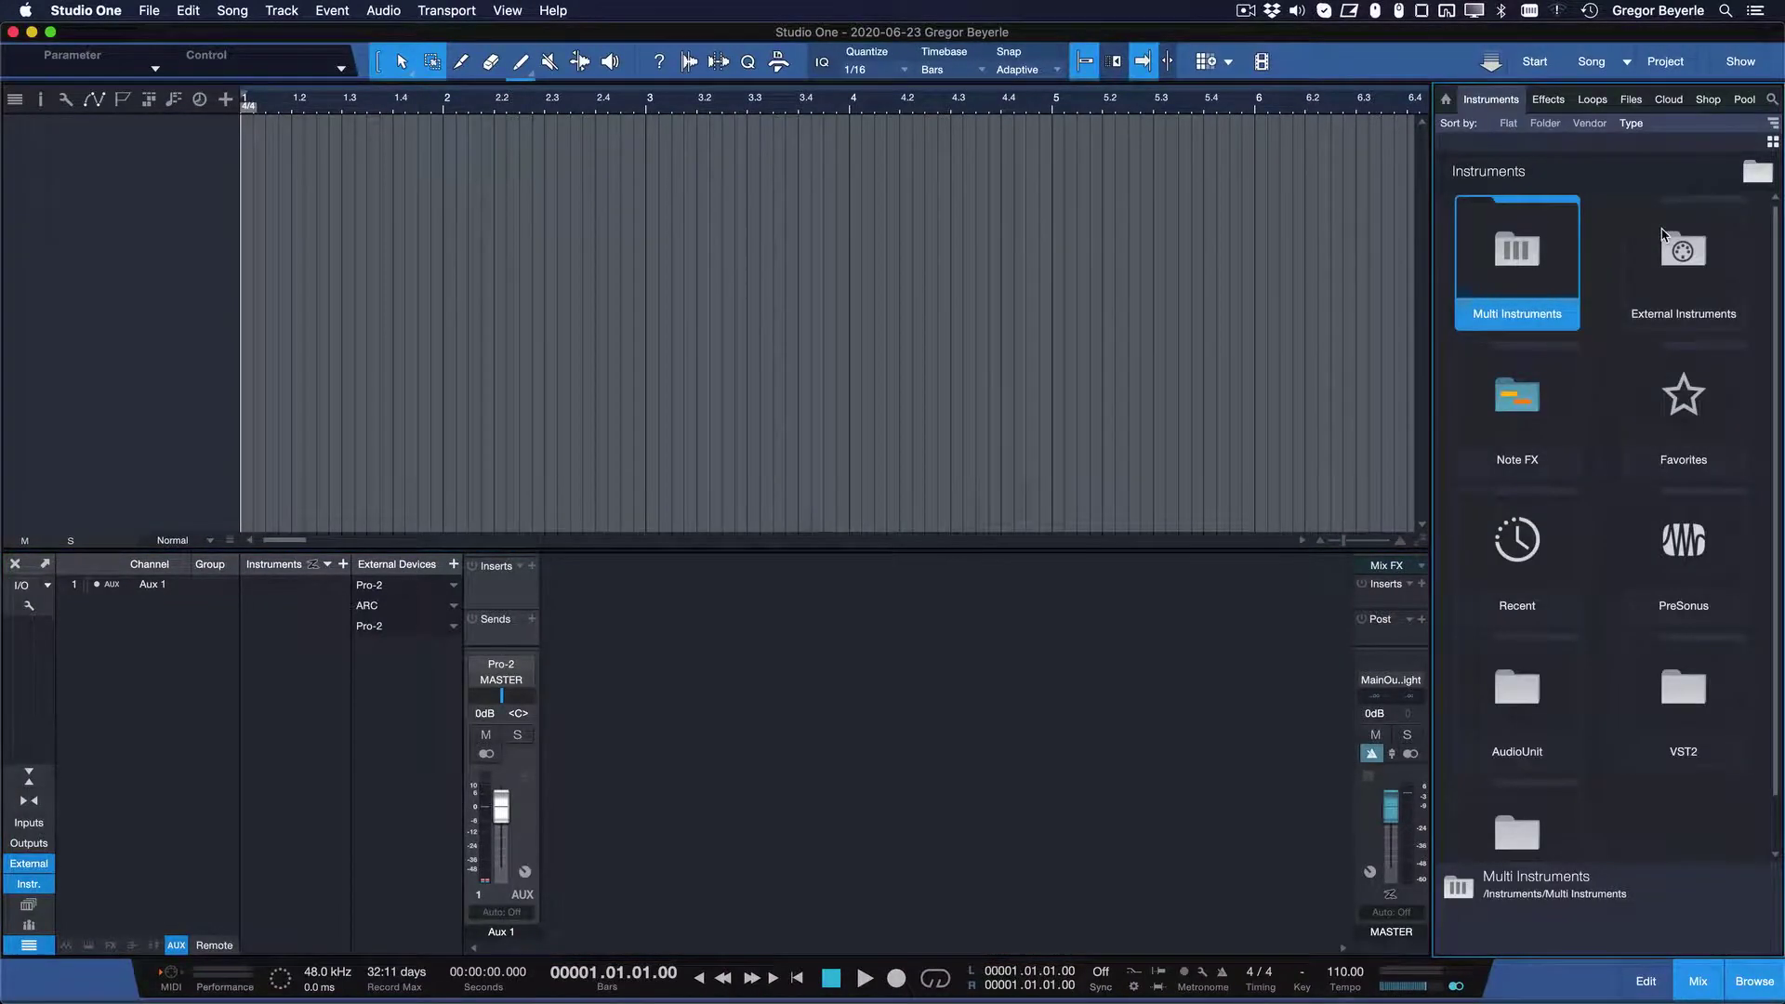
double_click(1662, 233)
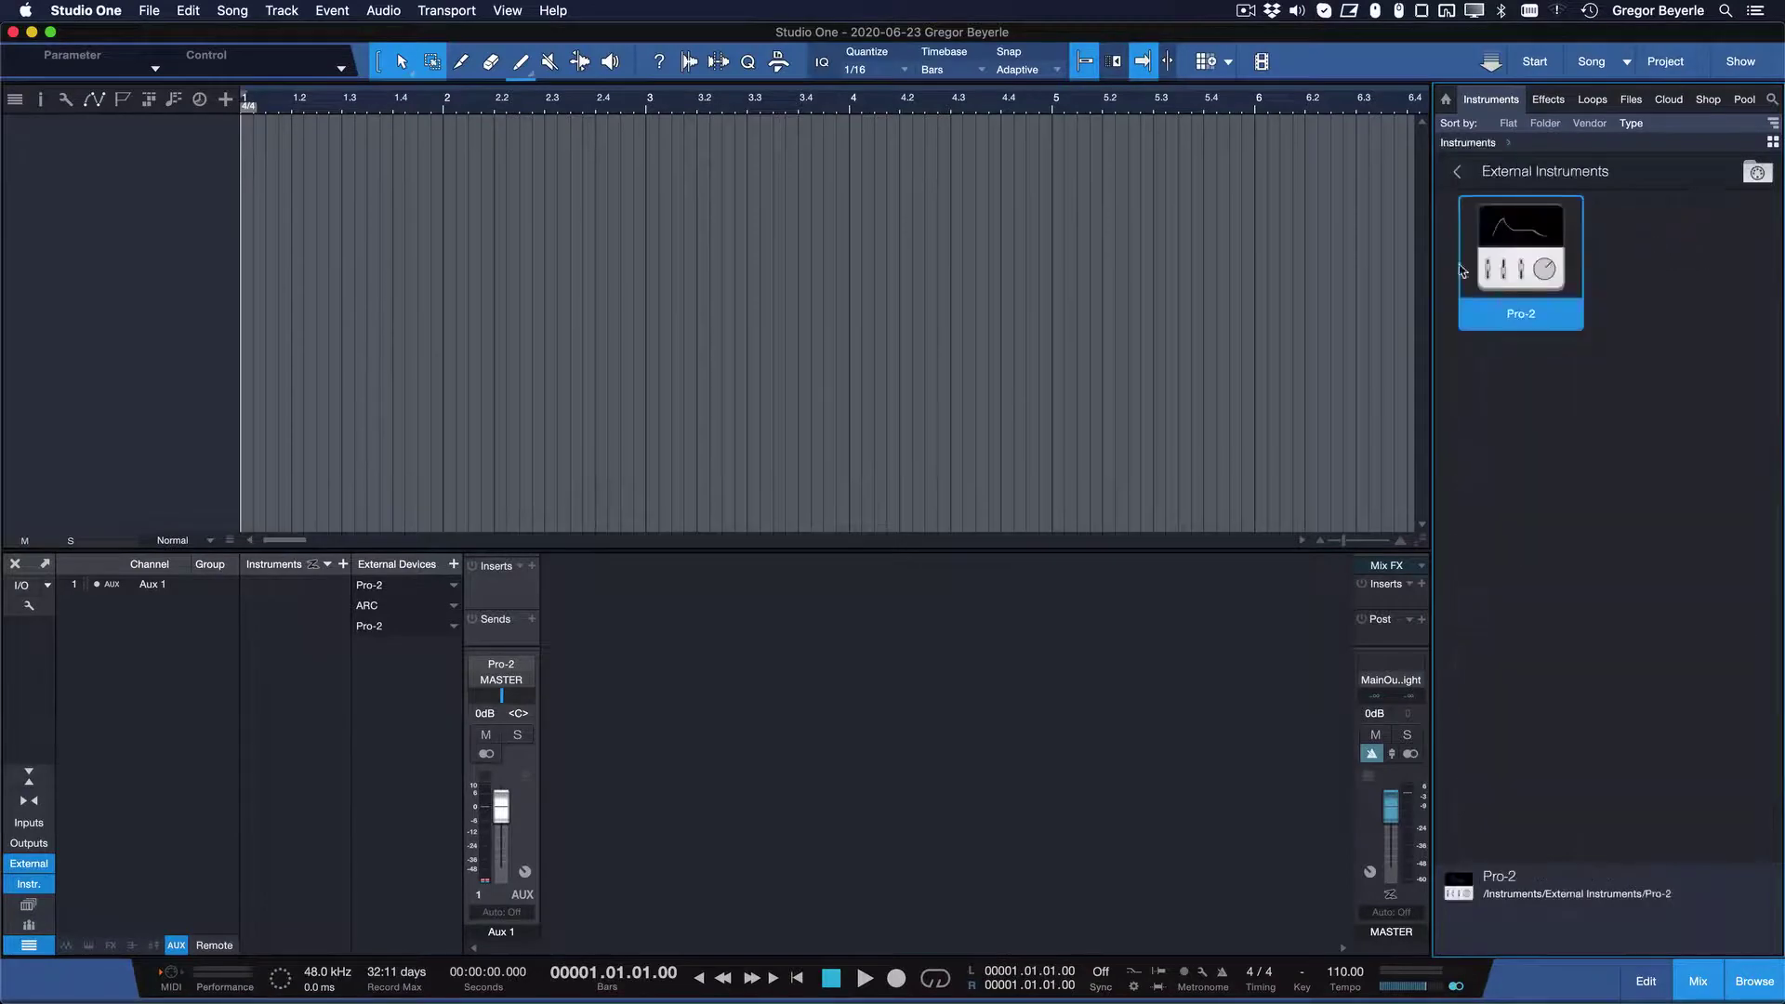
left_click_drag(1462, 270, 595, 236)
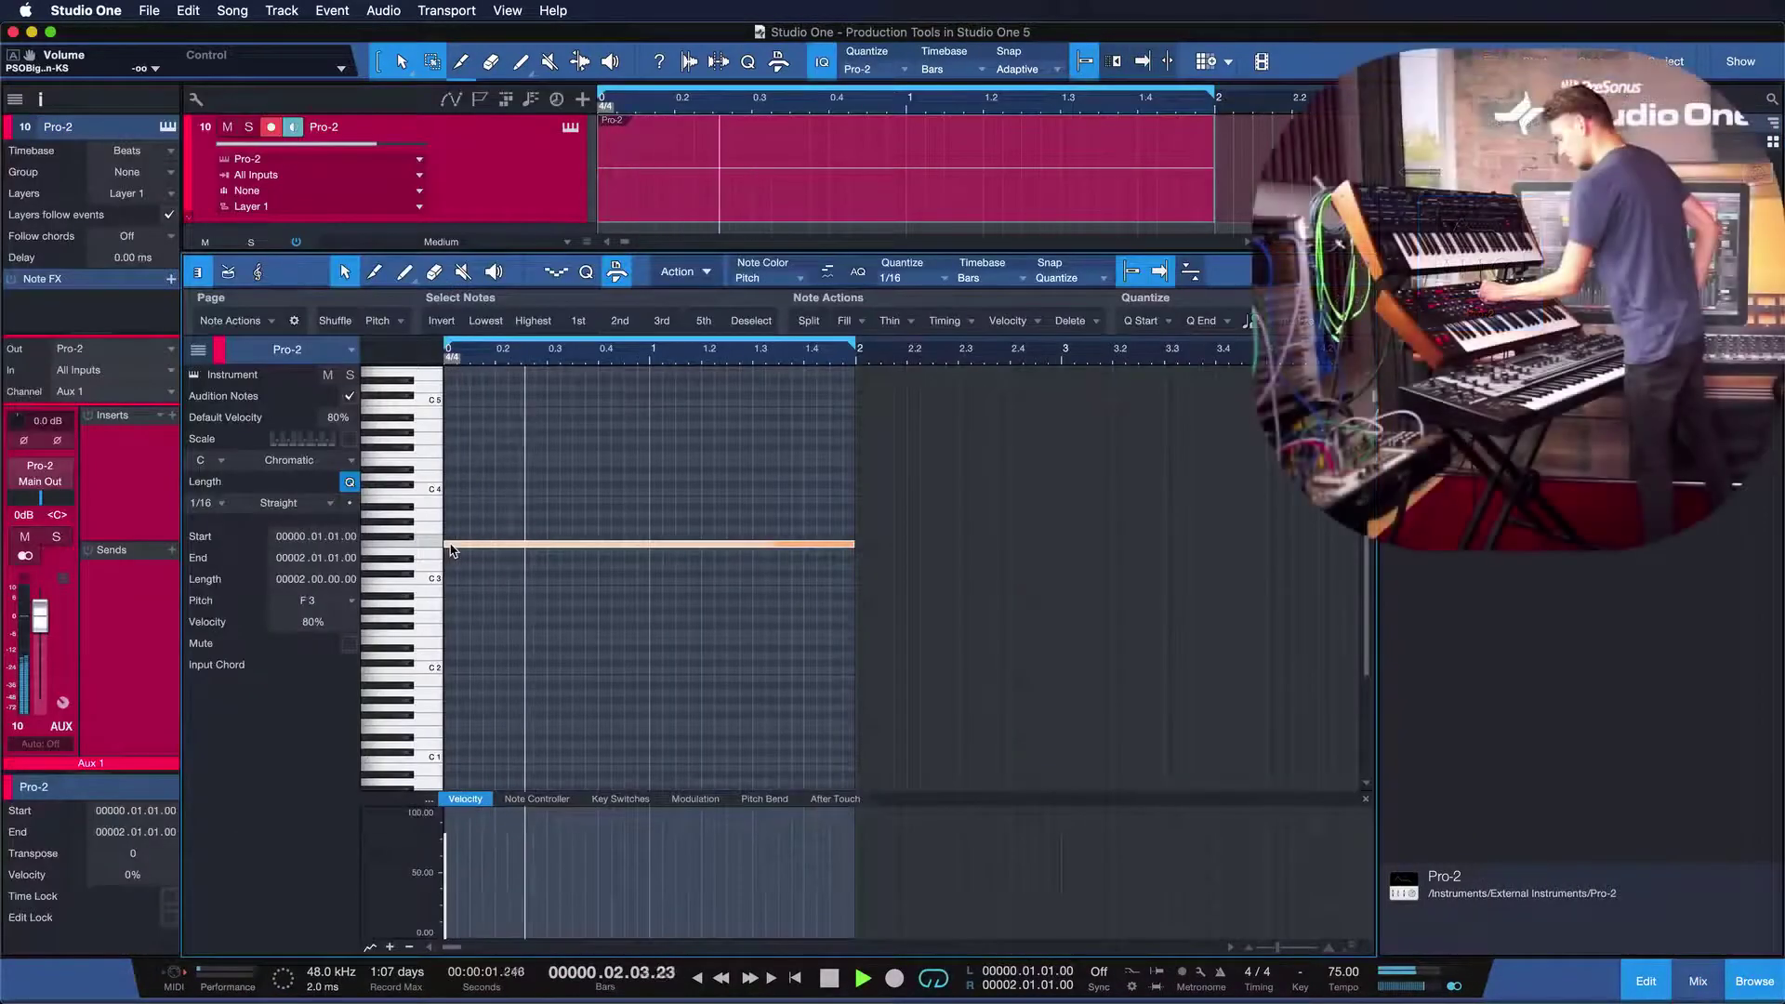
key("F3")
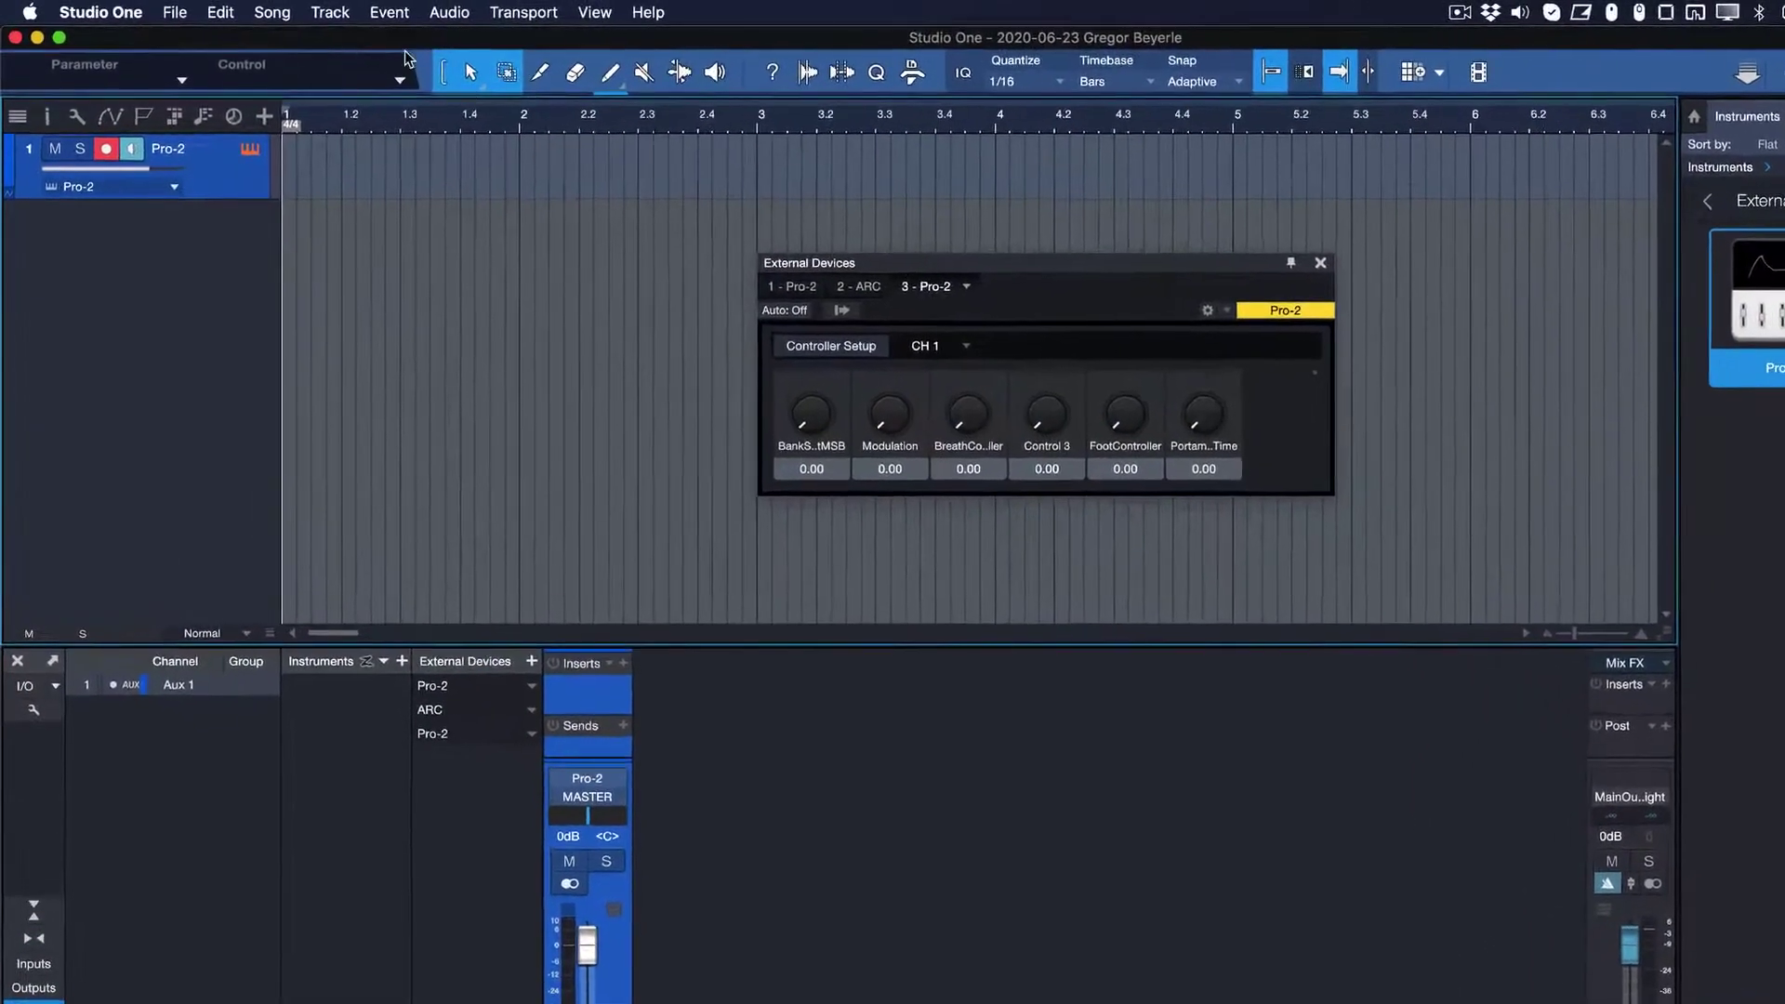
Step: Open Export Mixdown from the Song menu, showing MP3 at 48 kHz and 320 kbps
left_click(233, 10)
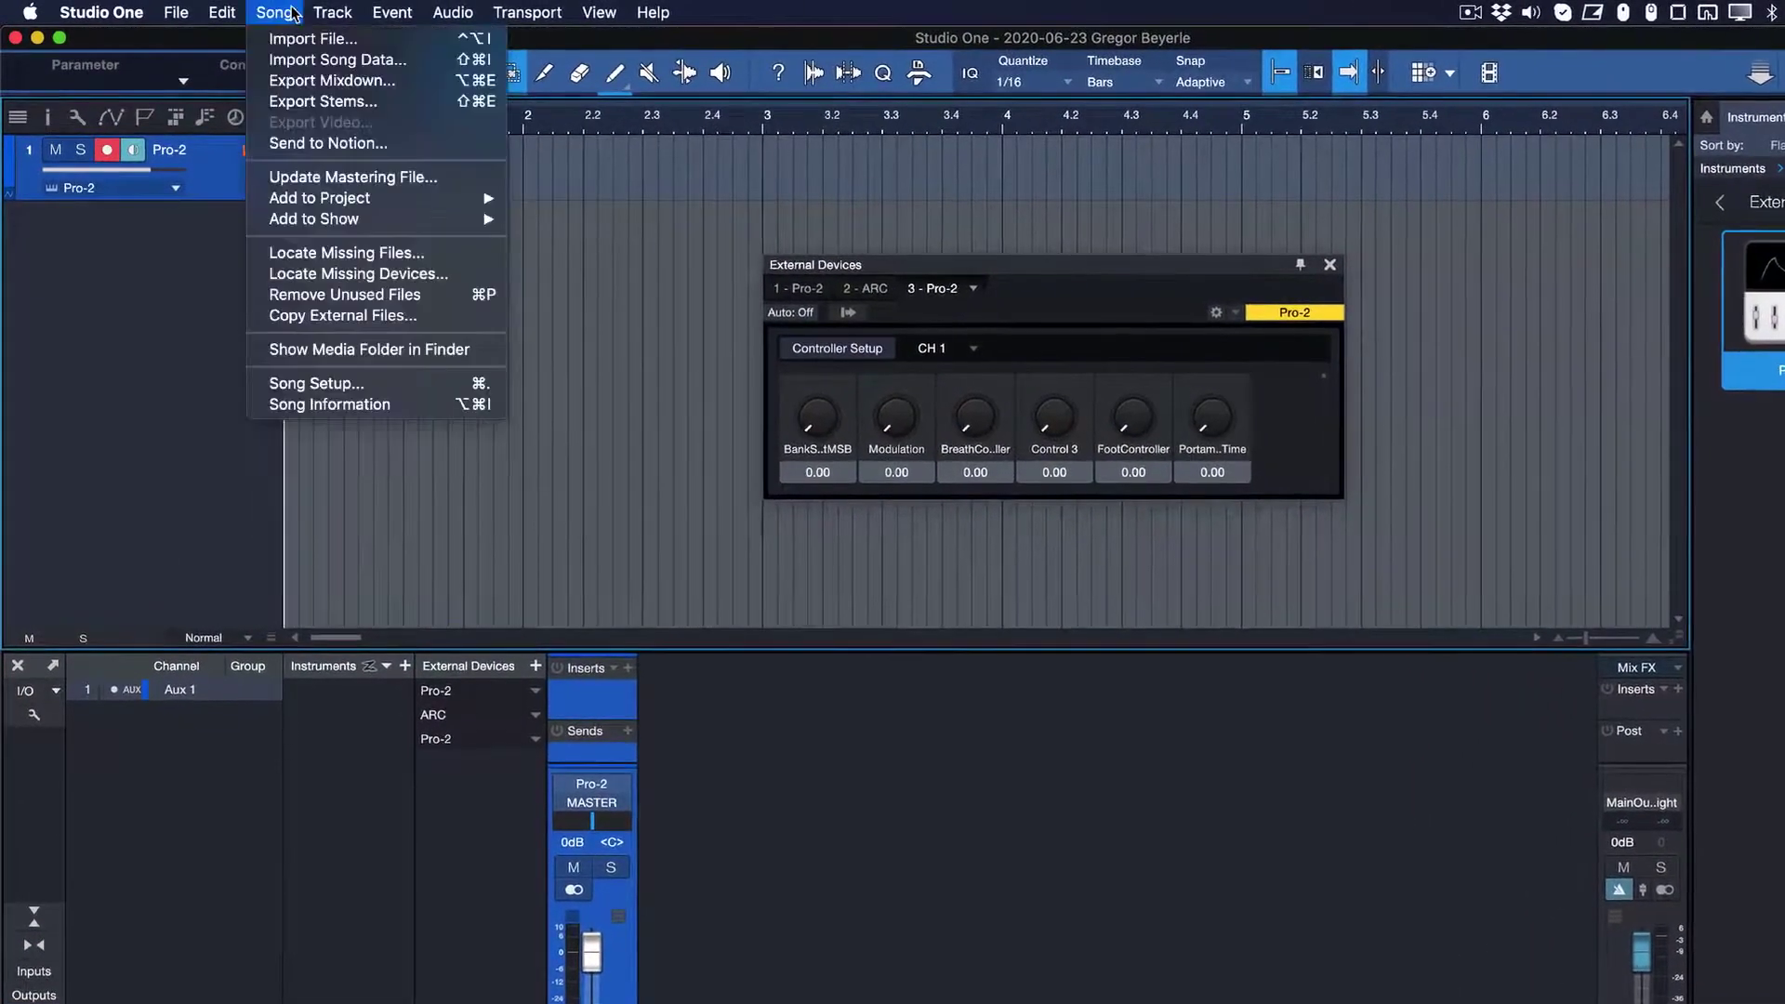
left_click(312, 82)
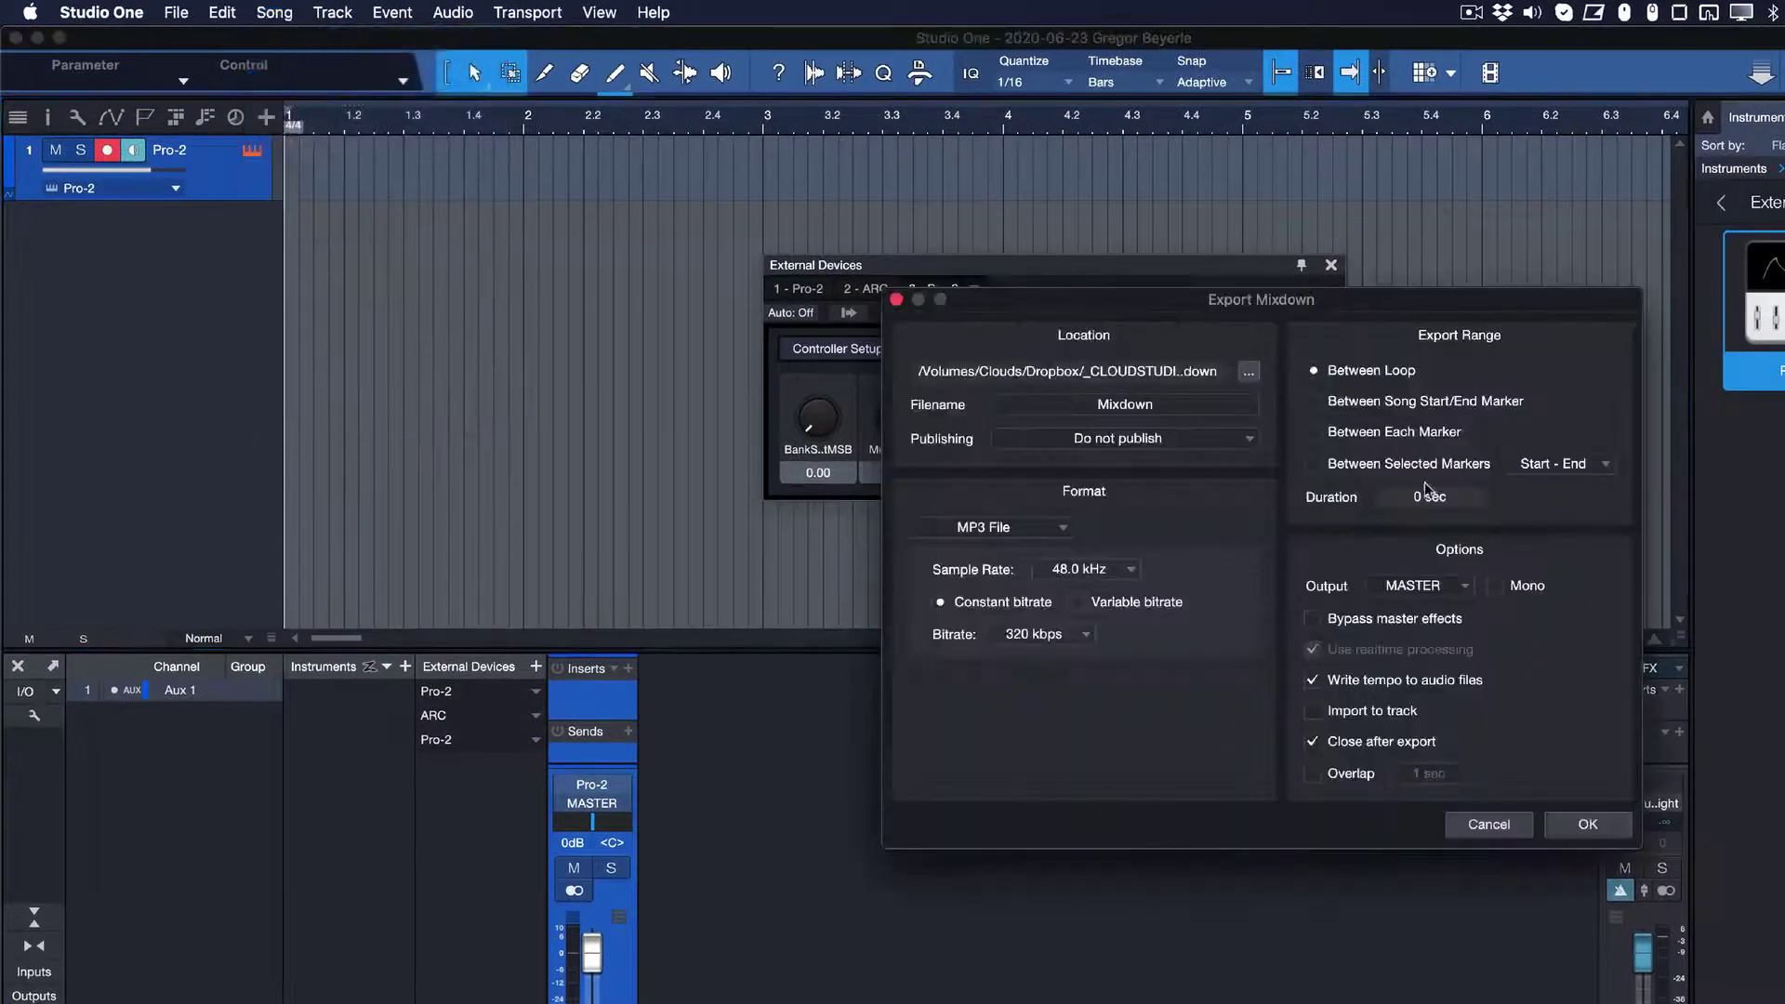